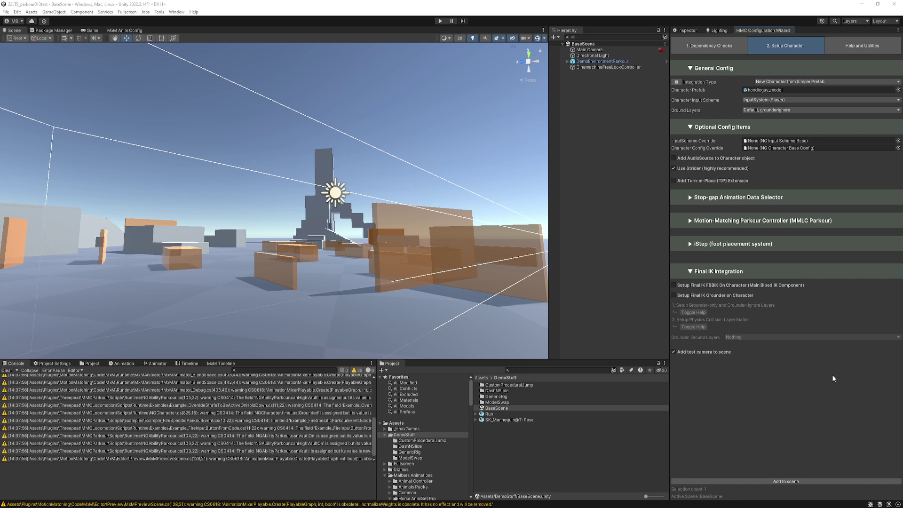
Step: Add PlayerCharacter to the scene from the MMC wizard and view its components in the Inspector
{"action": "left_click", "coordinate": [779, 481]}
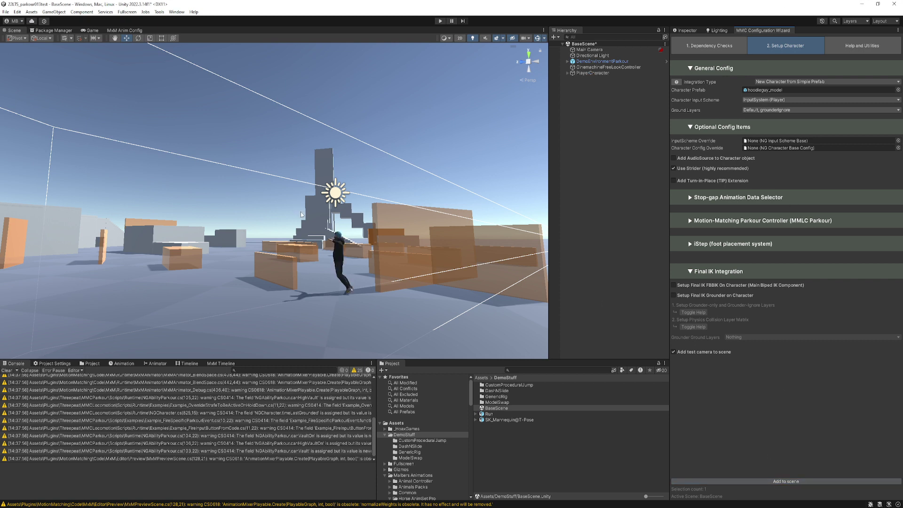
{"action": "left_click", "coordinate": [604, 74]}
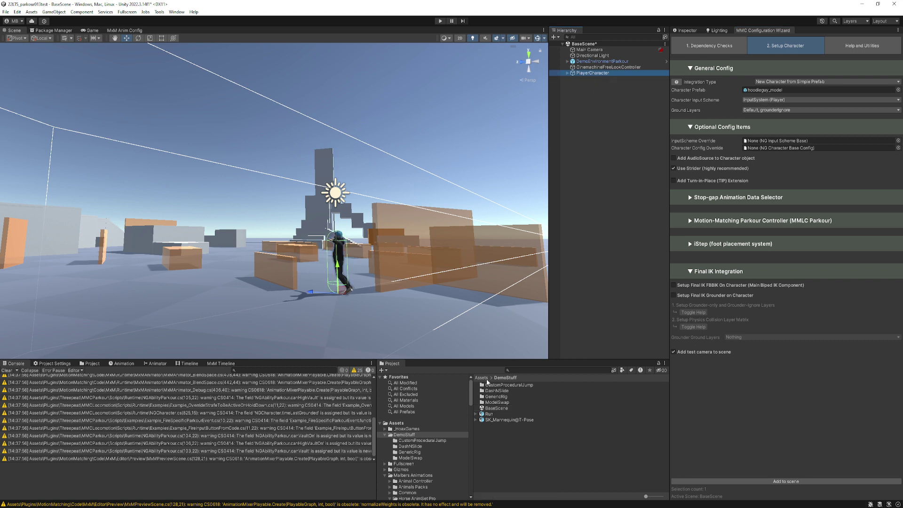
{"action": "left_click", "coordinate": [686, 30]}
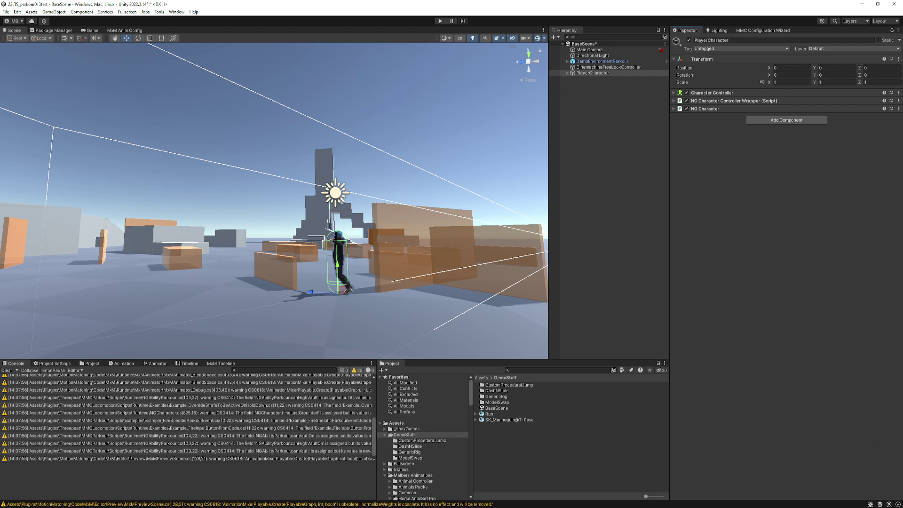
Step: Bring the Mixamo browser window over Unity and maximize it
{"action": "key", "text": "alt+Tab"}
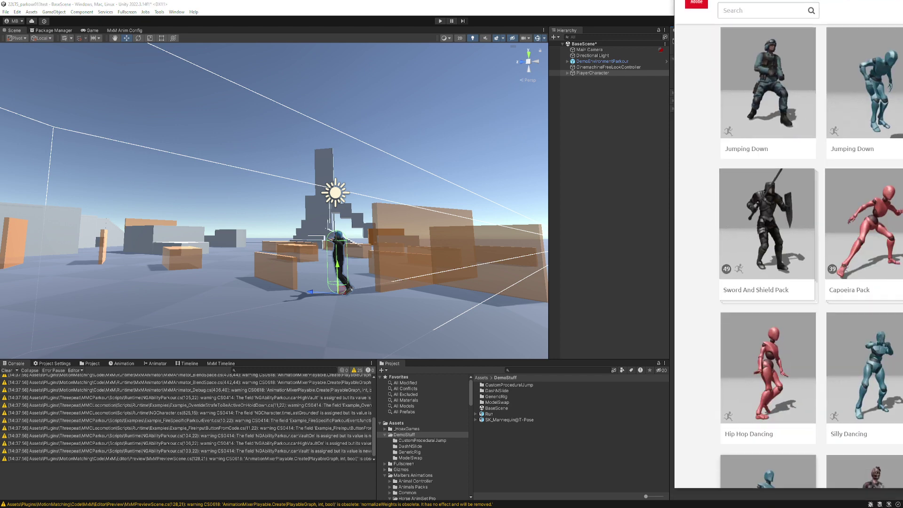
{"action": "left_click_drag", "start_coordinate": [823, 7], "coordinate": [383, 70]}
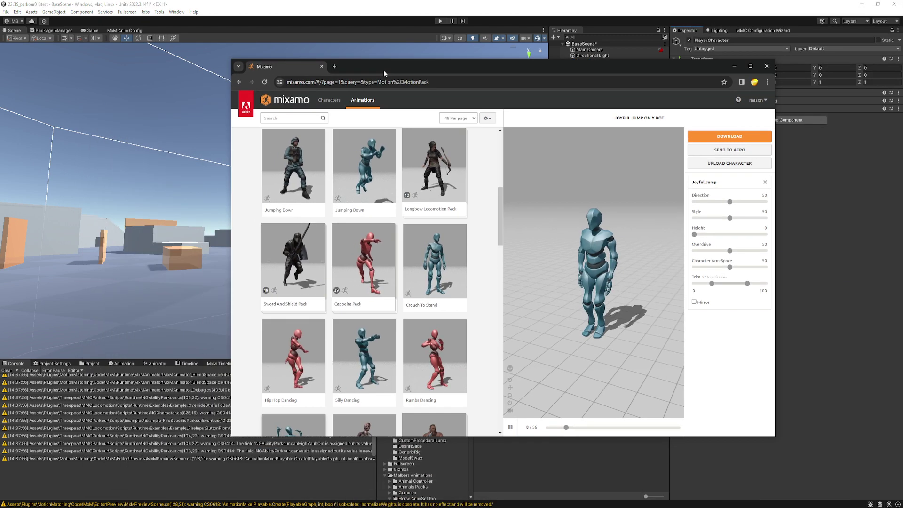
{"action": "double_click", "coordinate": [408, 69]}
{"action": "scroll", "coordinate": [4, 314], "scroll_direction": "up", "scroll_amount": 4}
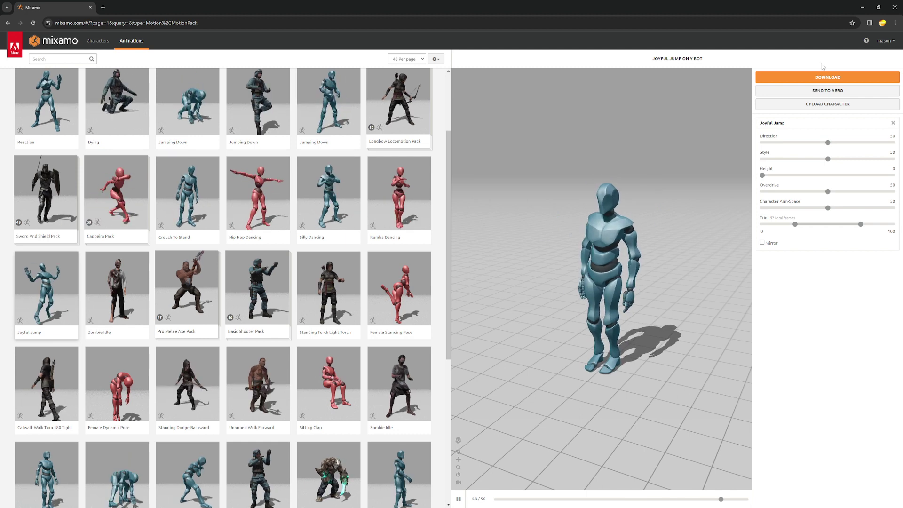
Step: Download Joyful Jump Without Skin in FBX for Unity (.fbx) format
{"action": "left_click", "coordinate": [827, 78]}
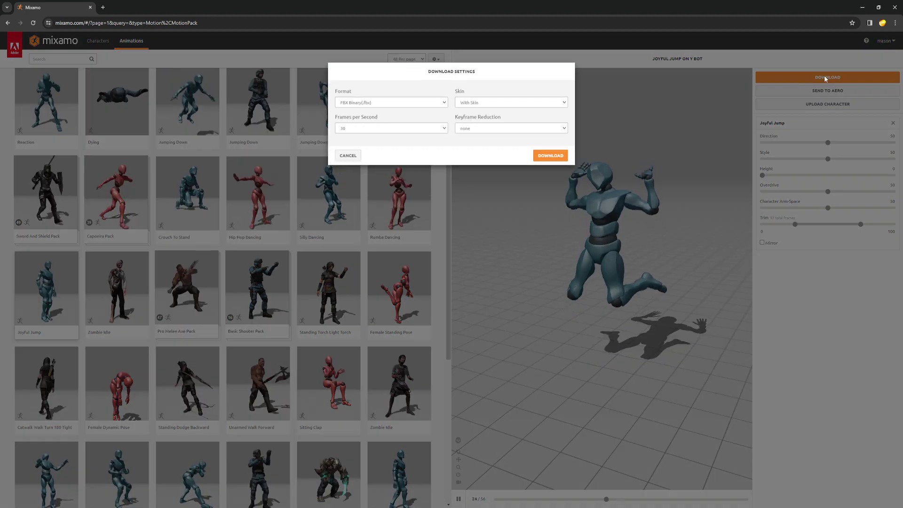
{"action": "left_click", "coordinate": [484, 107]}
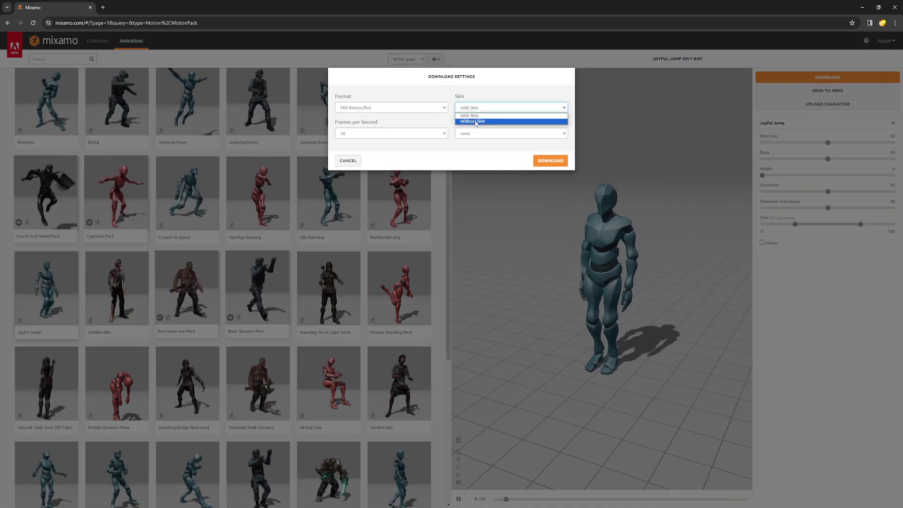
{"action": "left_click", "coordinate": [476, 122]}
{"action": "left_click", "coordinate": [372, 111]}
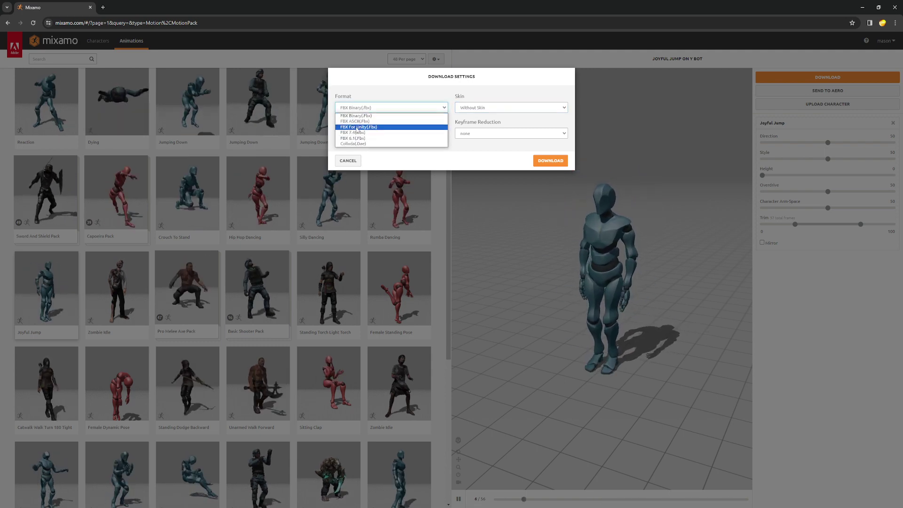
{"action": "left_click", "coordinate": [358, 127]}
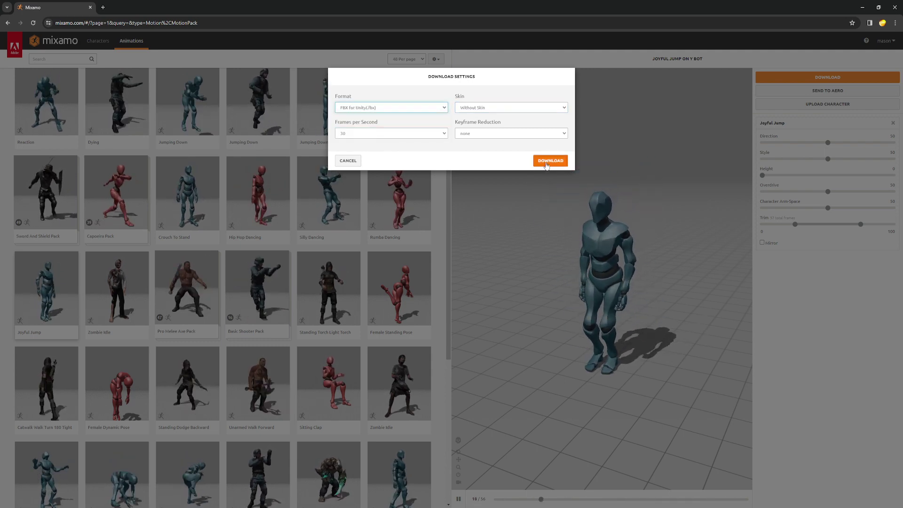
{"action": "left_click", "coordinate": [546, 164]}
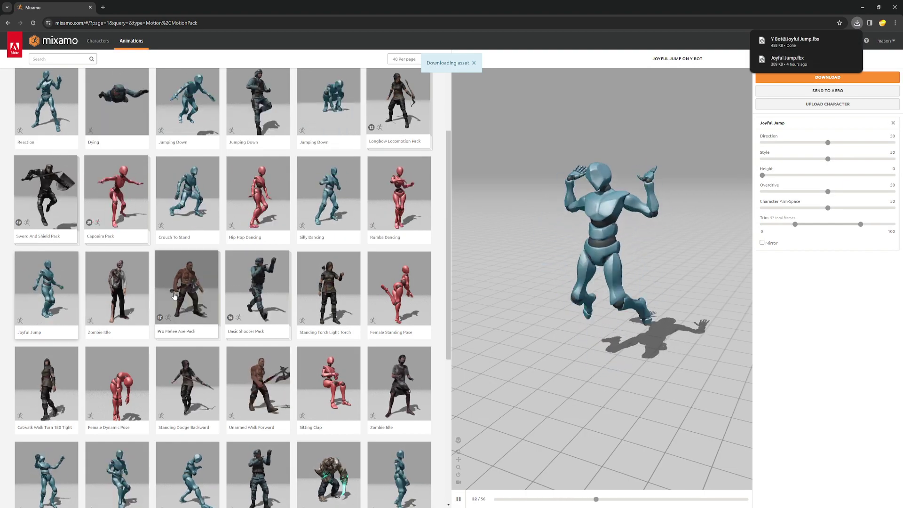
{"action": "scroll", "coordinate": [174, 295], "scroll_direction": "up", "scroll_amount": 3}
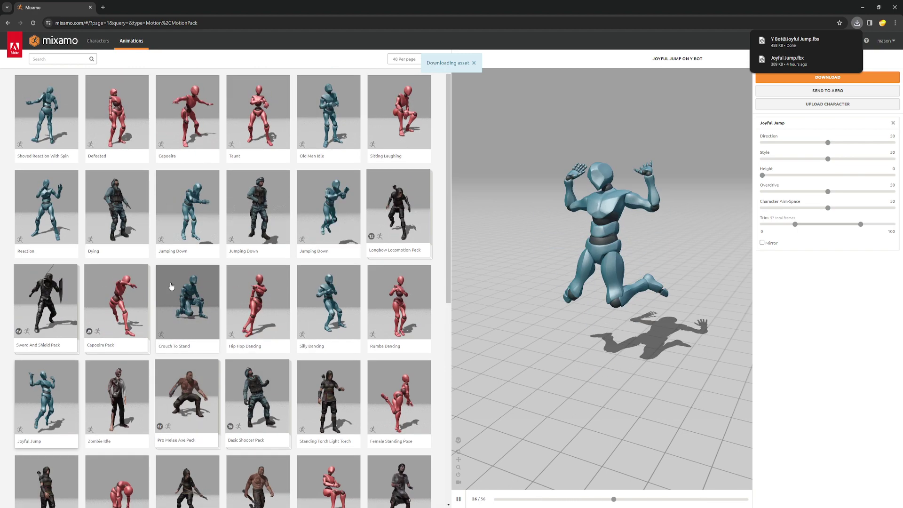
{"action": "left_click", "coordinate": [54, 60]}
Step: Search Mixamo for 'throw' and download the Throw animation
{"action": "type", "text": "throw"}
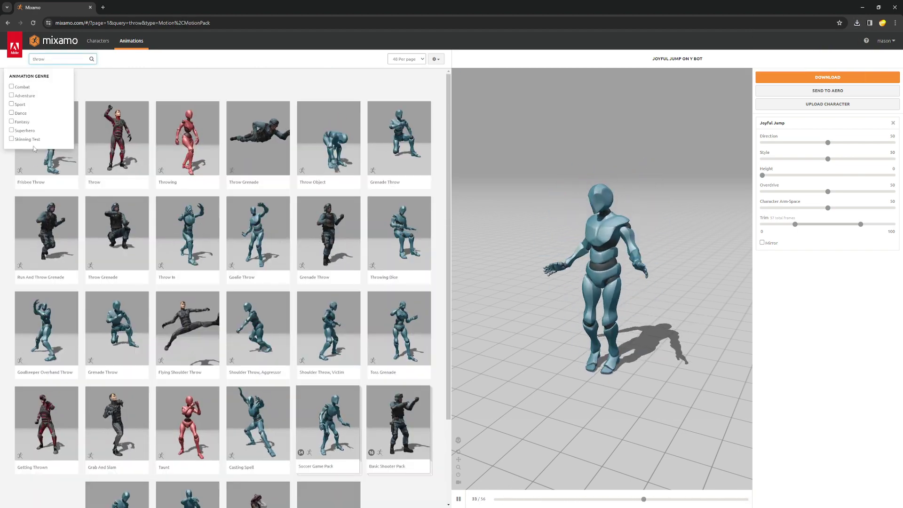
{"action": "key", "text": "Return"}
{"action": "left_click", "coordinate": [117, 141]}
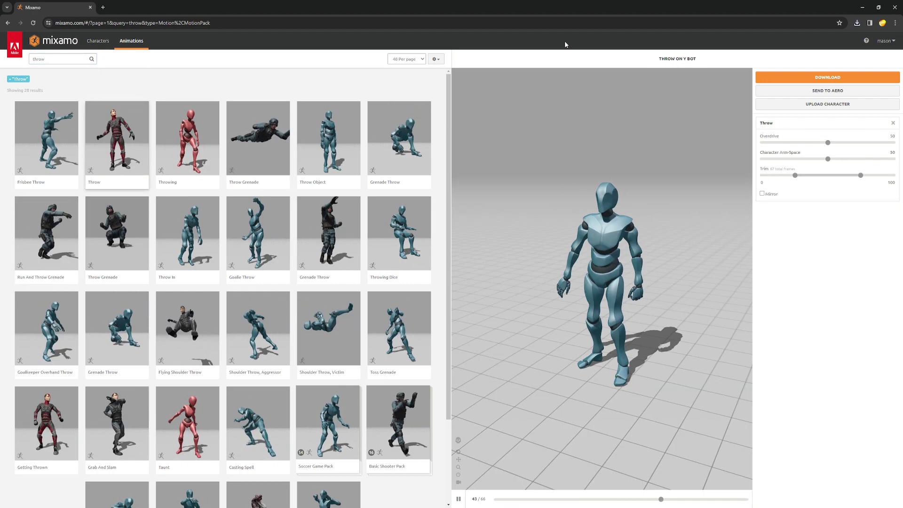
{"action": "left_click", "coordinate": [816, 81]}
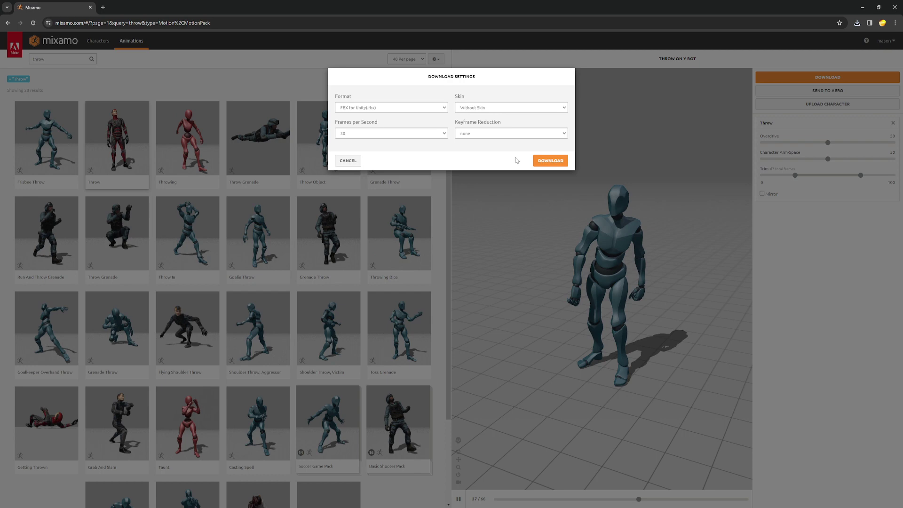
{"action": "left_click", "coordinate": [547, 161]}
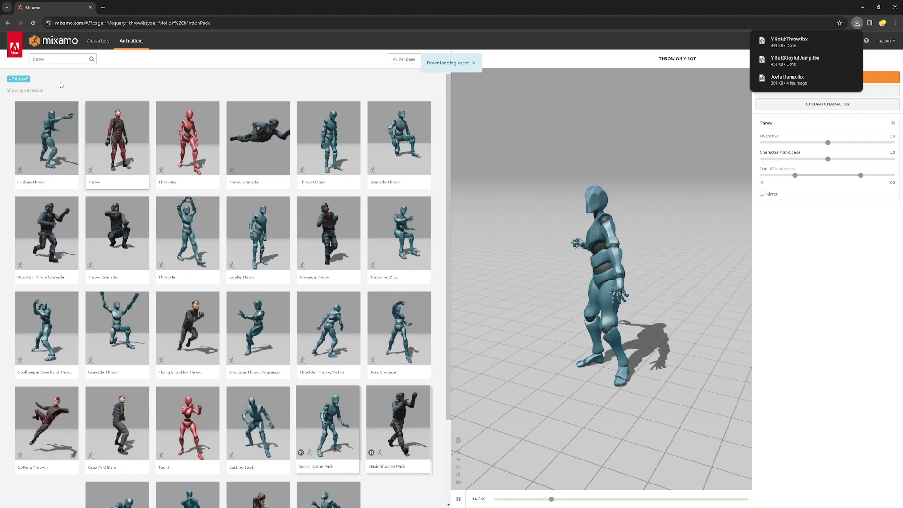
Step: Replace the search with 'kick' to list the kick animations
{"action": "left_click", "coordinate": [48, 59]}
{"action": "key", "text": "ctrl+a"}
{"action": "type", "text": "kick"}
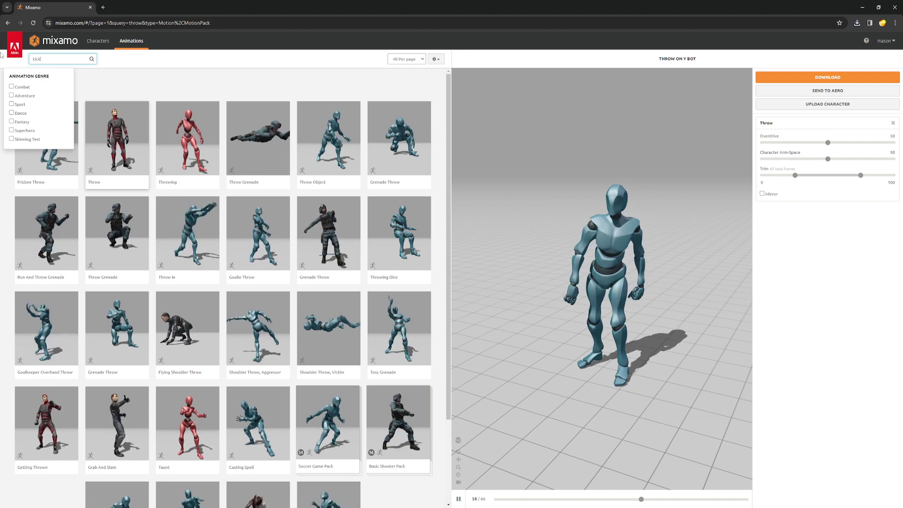
{"action": "key", "text": "Return"}
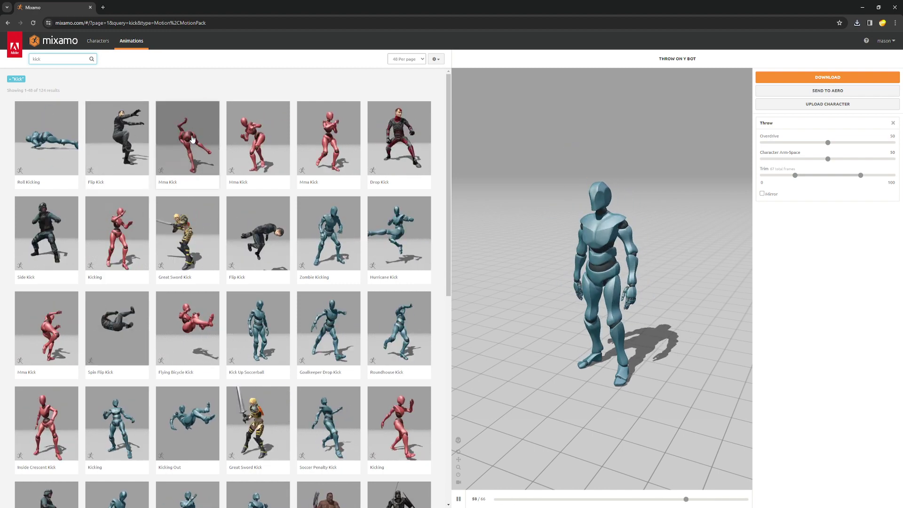
Step: Download the Mma Kick animation as Y Bot@Mma Kick.fbx and restore Chrome to a smaller window
{"action": "left_click", "coordinate": [214, 153]}
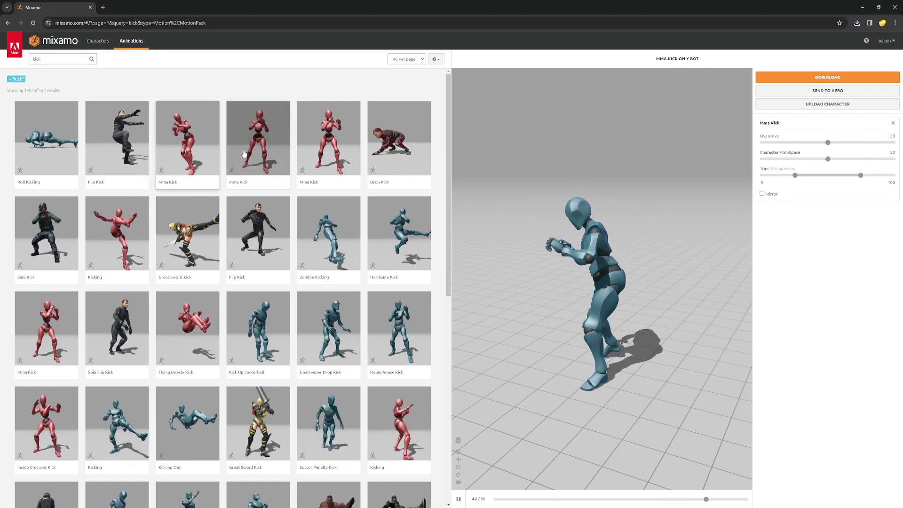
{"action": "left_click", "coordinate": [852, 78]}
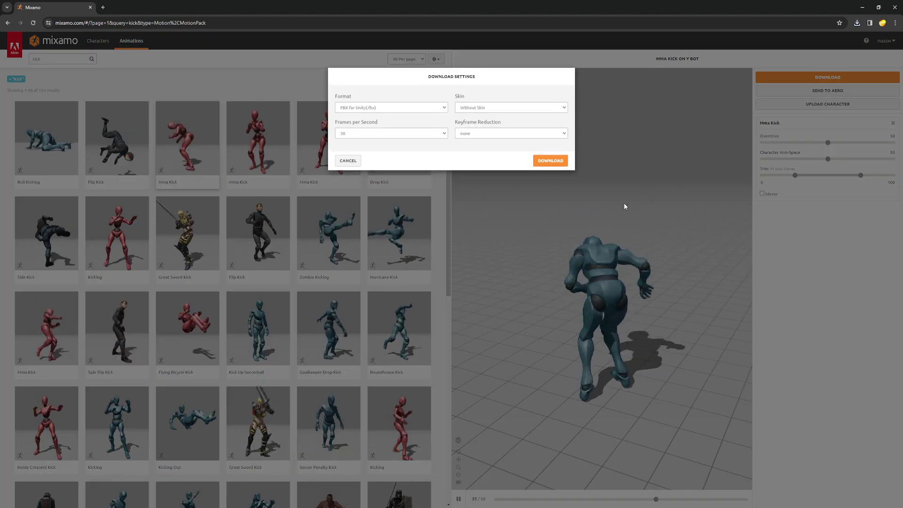
{"action": "left_click", "coordinate": [549, 160]}
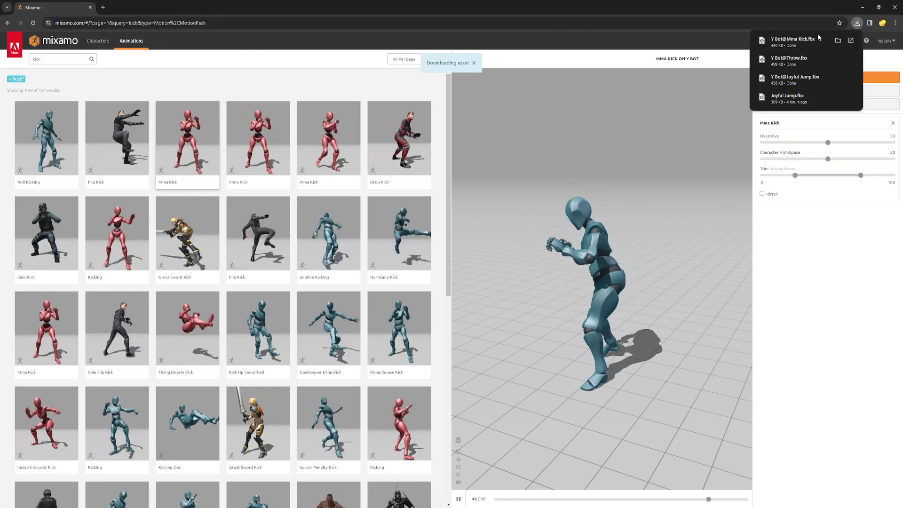
{"action": "double_click", "coordinate": [347, 8]}
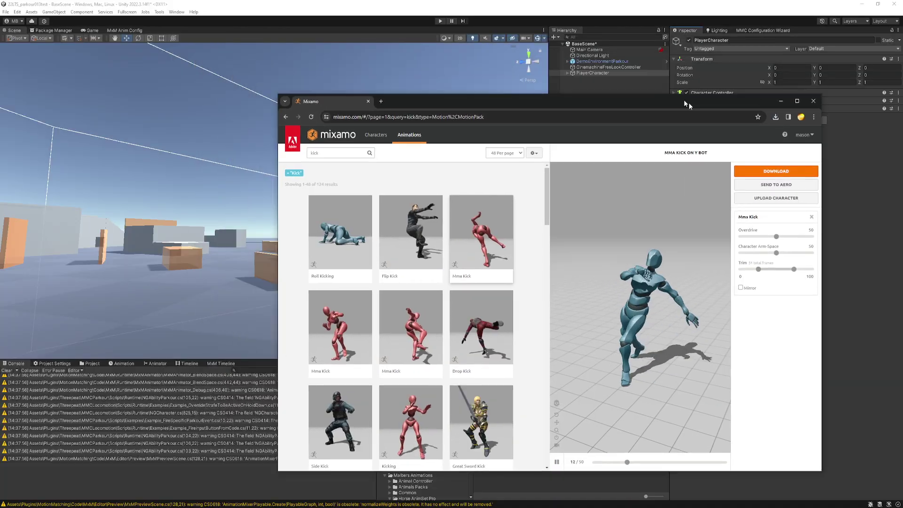
Step: Import the three Y Bot FBX files into DemoStuff and apply a Humanoid rig Animation Type to all
{"action": "left_click", "coordinate": [734, 66]}
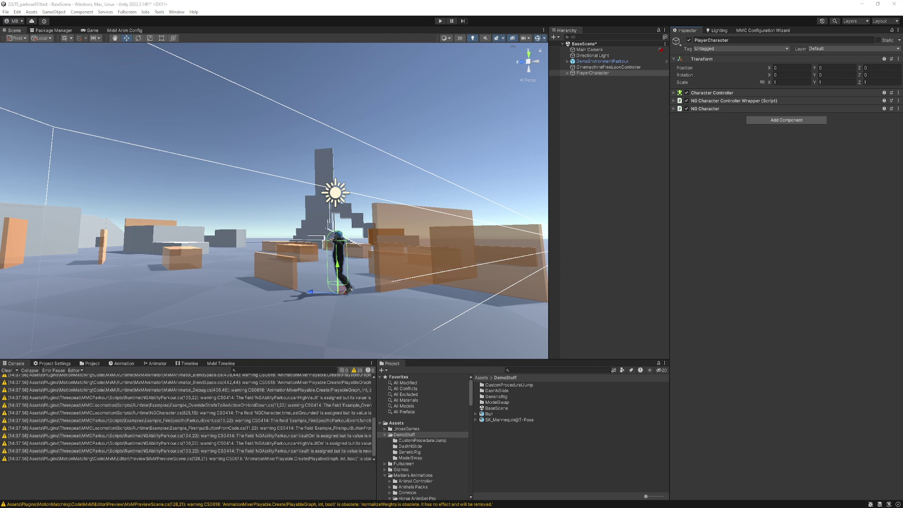
{"action": "left_click_drag", "start_coordinate": [593, 73], "coordinate": [493, 448]}
{"action": "left_click", "coordinate": [503, 426]}
{"action": "left_click", "coordinate": [498, 437], "text": "shift"}
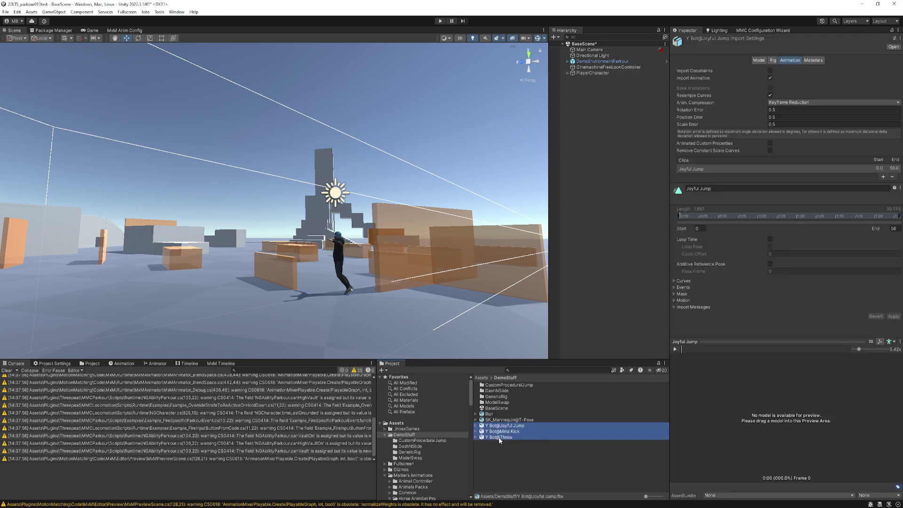
{"action": "left_click", "coordinate": [772, 60]}
{"action": "left_click", "coordinate": [781, 70]}
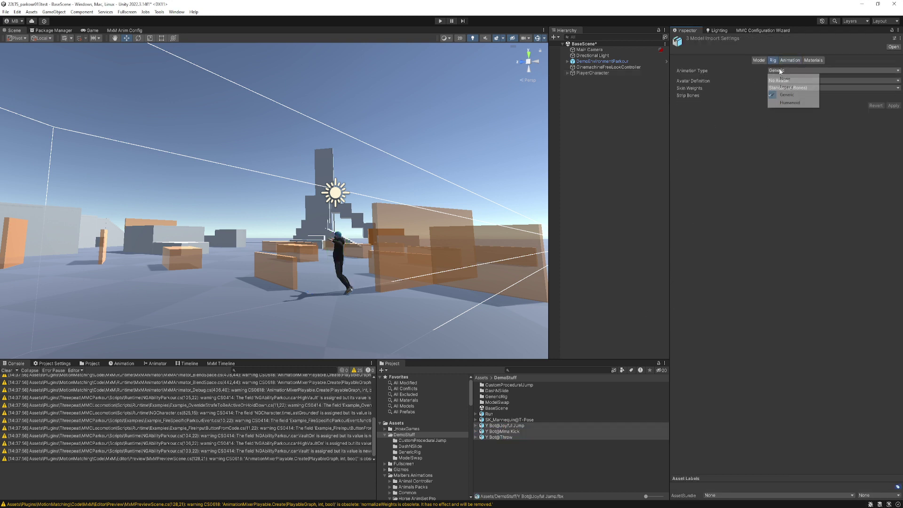
{"action": "left_click", "coordinate": [787, 103]}
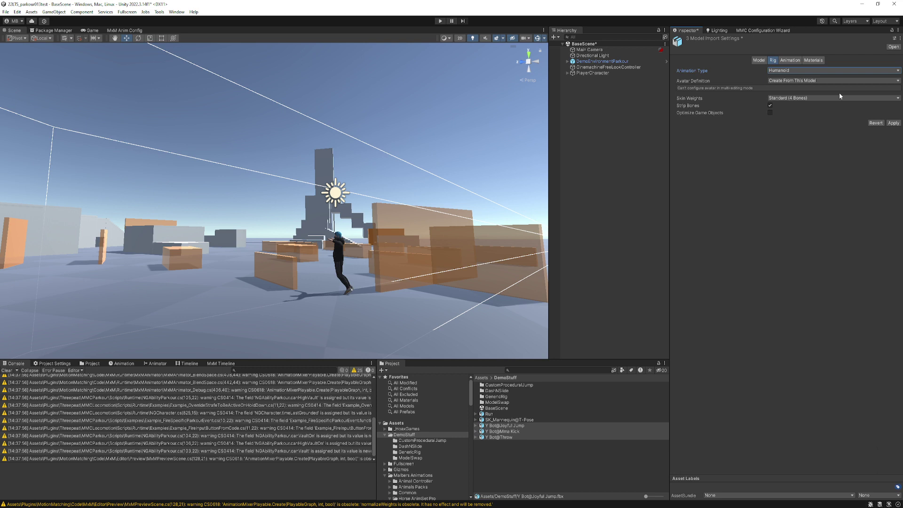
{"action": "left_click", "coordinate": [893, 123]}
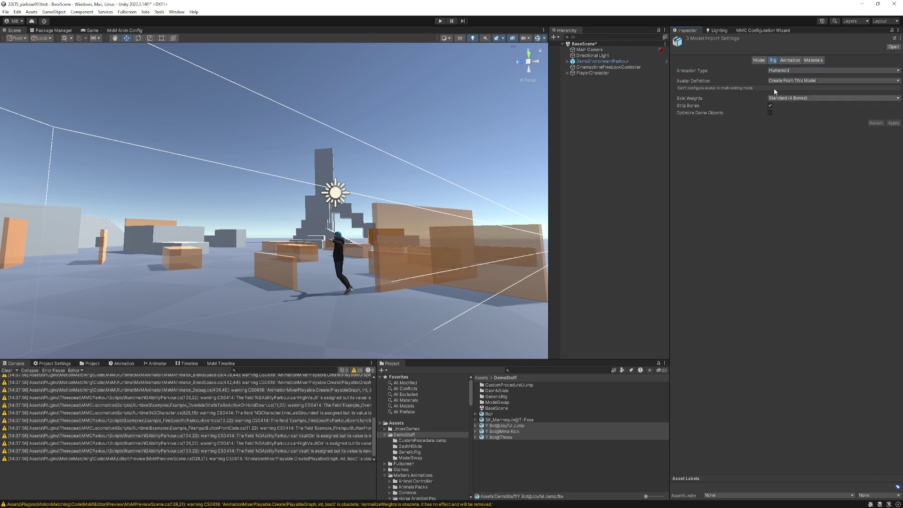
{"action": "left_click", "coordinate": [790, 60]}
Step: For Throw, base root rotation on Original and bake rotation and Y position into pose
{"action": "left_click", "coordinate": [512, 437]}
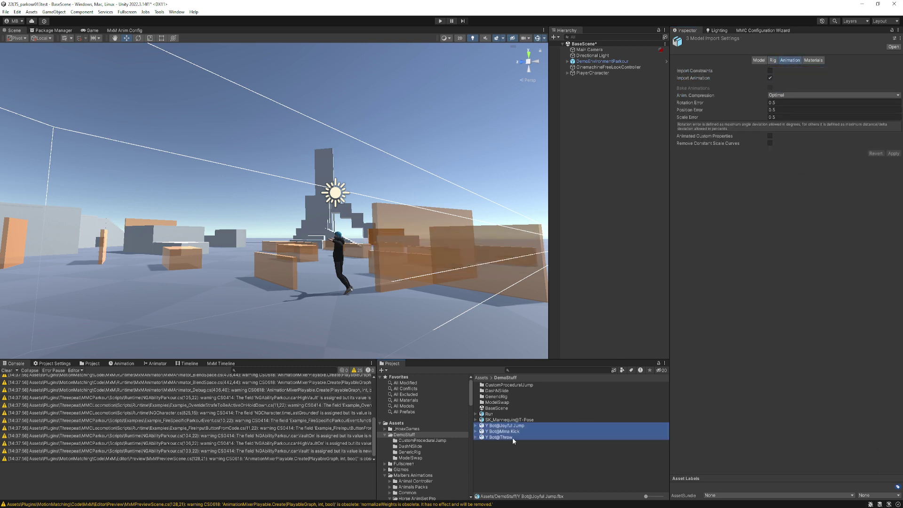
{"action": "left_click", "coordinate": [675, 350]}
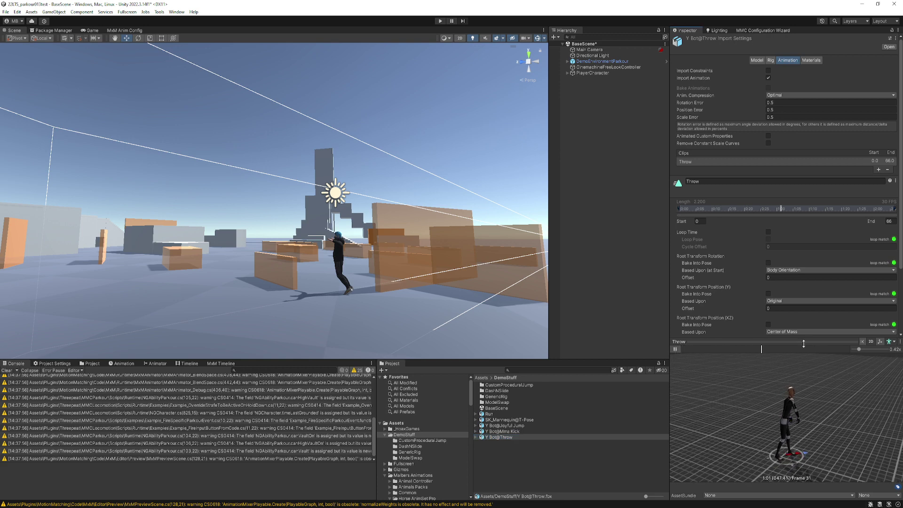
{"action": "left_click_drag", "start_coordinate": [859, 349], "coordinate": [869, 351]}
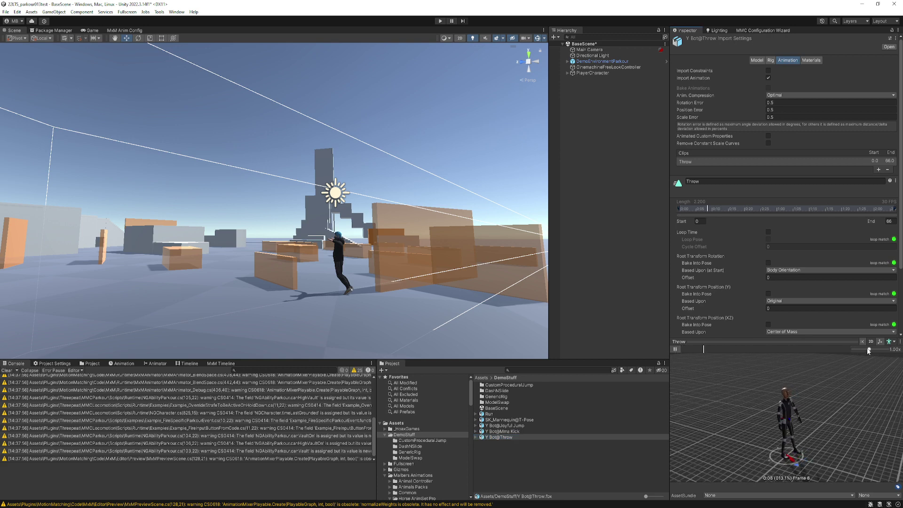
{"action": "left_click", "coordinate": [676, 349]}
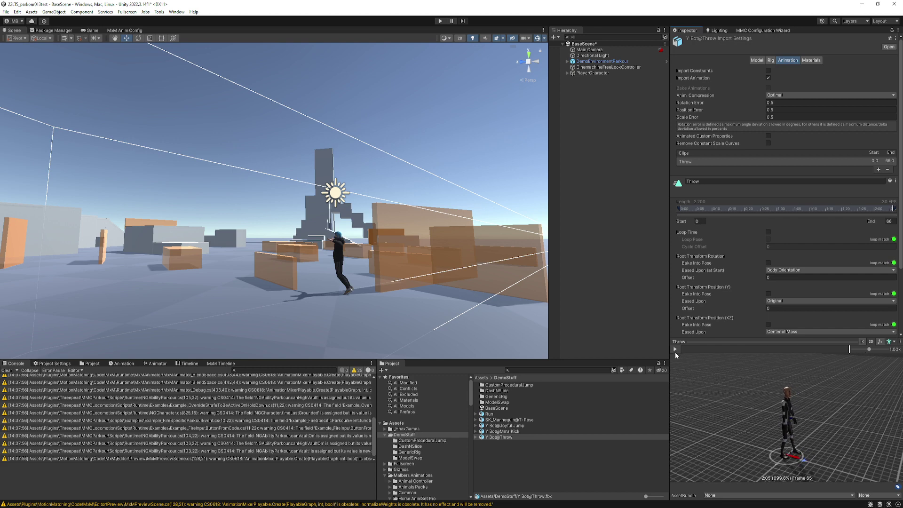
{"action": "left_click", "coordinate": [789, 270]}
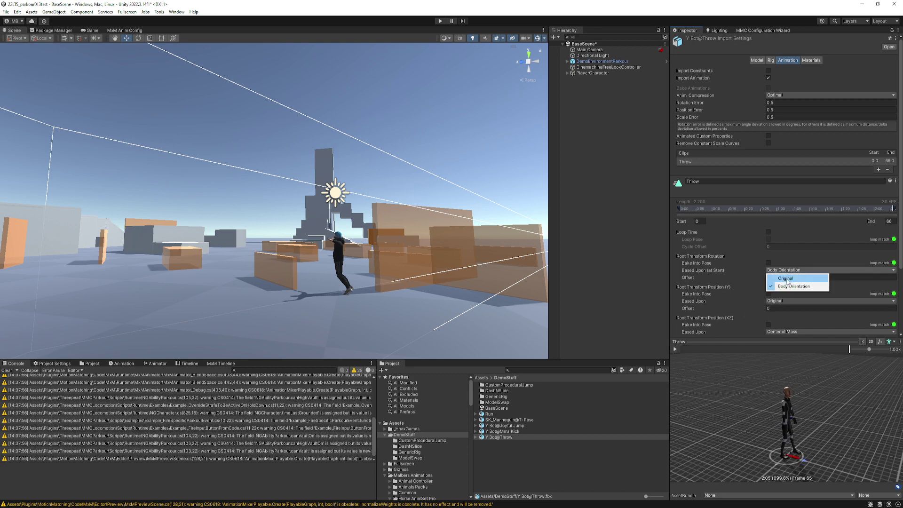
{"action": "left_click", "coordinate": [783, 278]}
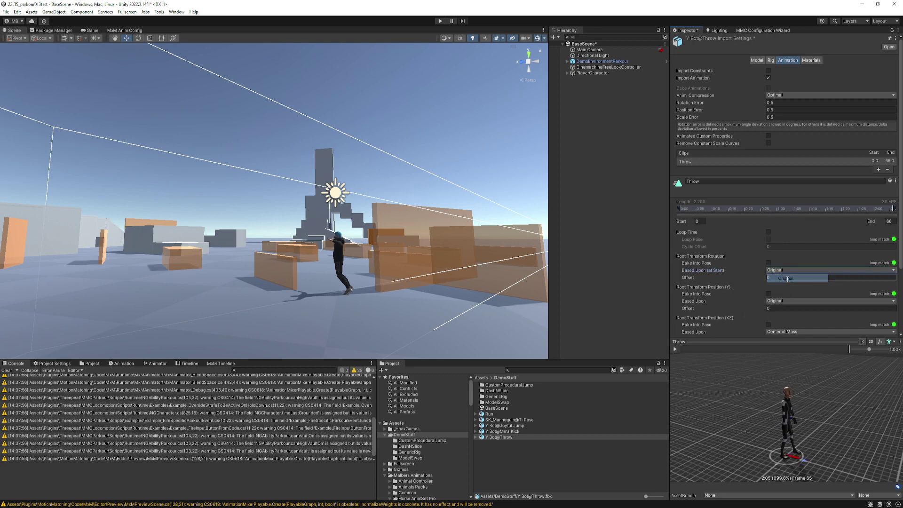
{"action": "left_click", "coordinate": [769, 263]}
{"action": "left_click", "coordinate": [769, 294]}
{"action": "scroll", "coordinate": [760, 301], "scroll_direction": "down", "scroll_amount": 4}
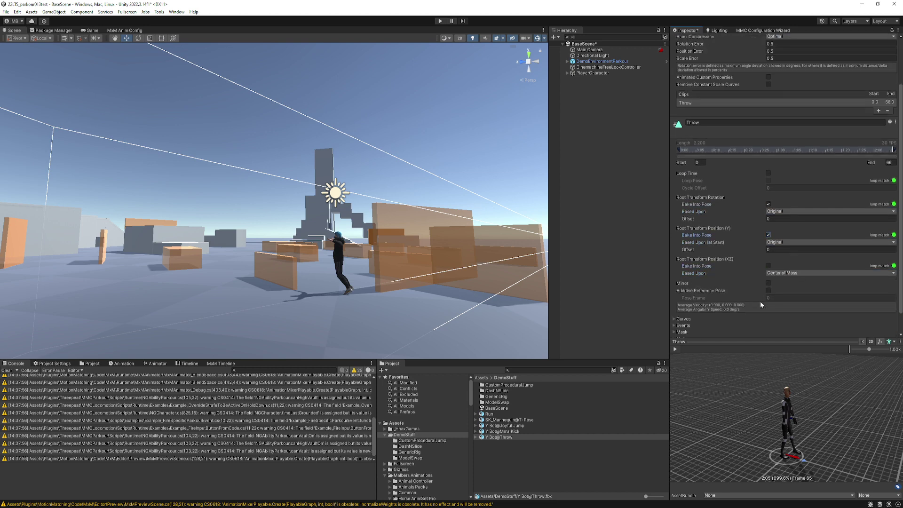
{"action": "left_click", "coordinate": [889, 331]}
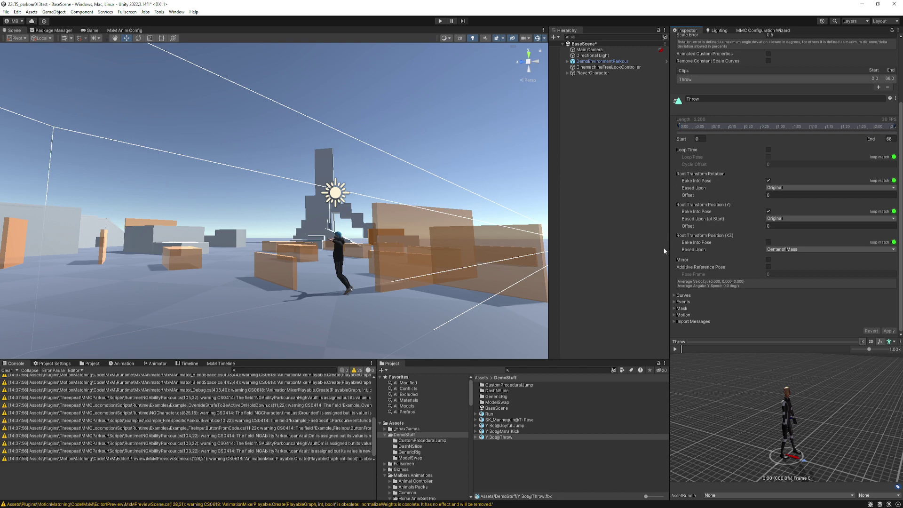
Step: Apply the same Original-based rotation and Y bake-into-pose settings to Mma Kick
{"action": "left_click", "coordinate": [501, 431]}
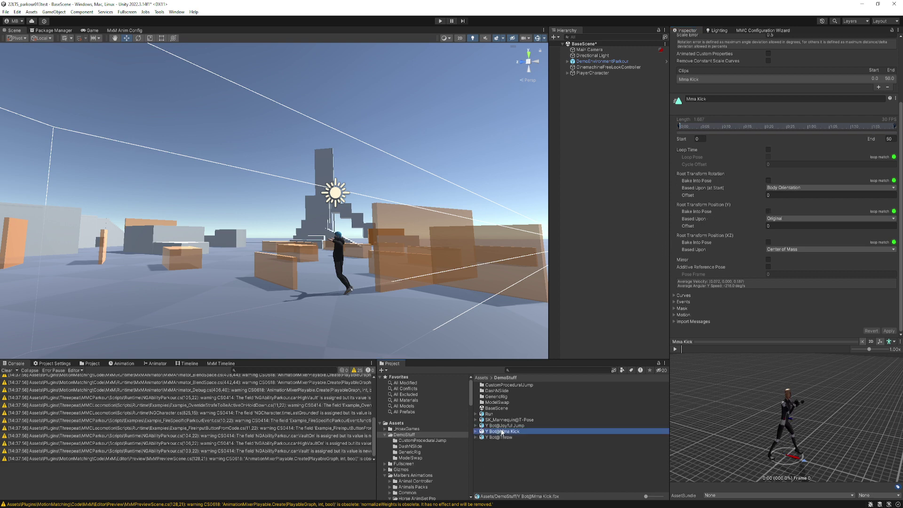
{"action": "left_click", "coordinate": [780, 188]}
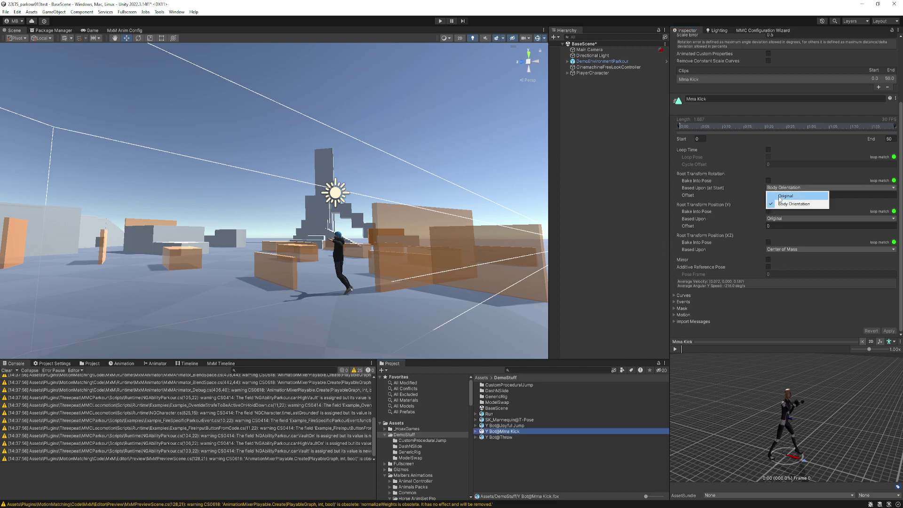
{"action": "left_click", "coordinate": [777, 196]}
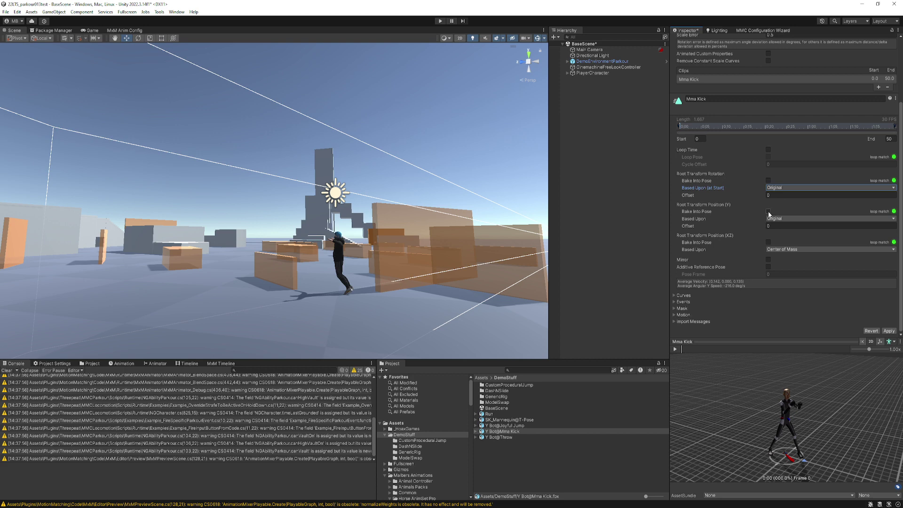
{"action": "left_click", "coordinate": [768, 212]}
{"action": "left_click", "coordinate": [768, 180]}
{"action": "left_click", "coordinate": [676, 349]}
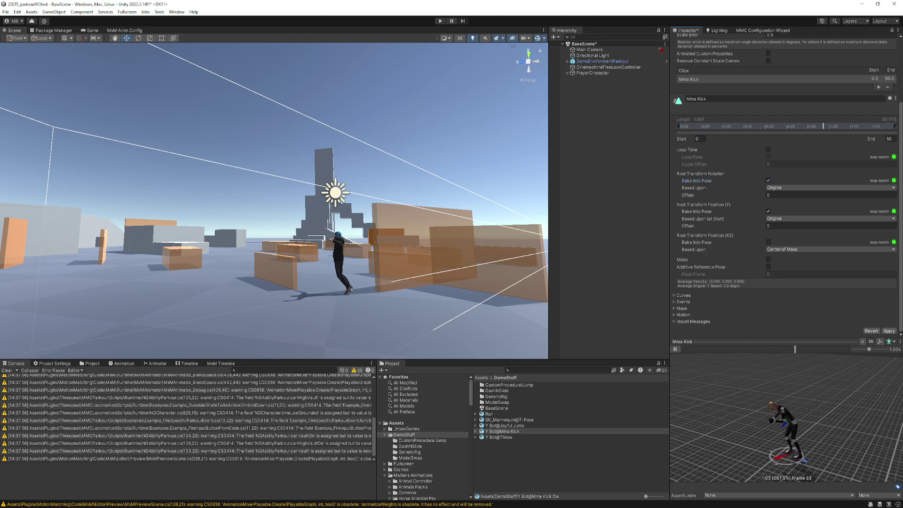
{"action": "left_click", "coordinate": [889, 331]}
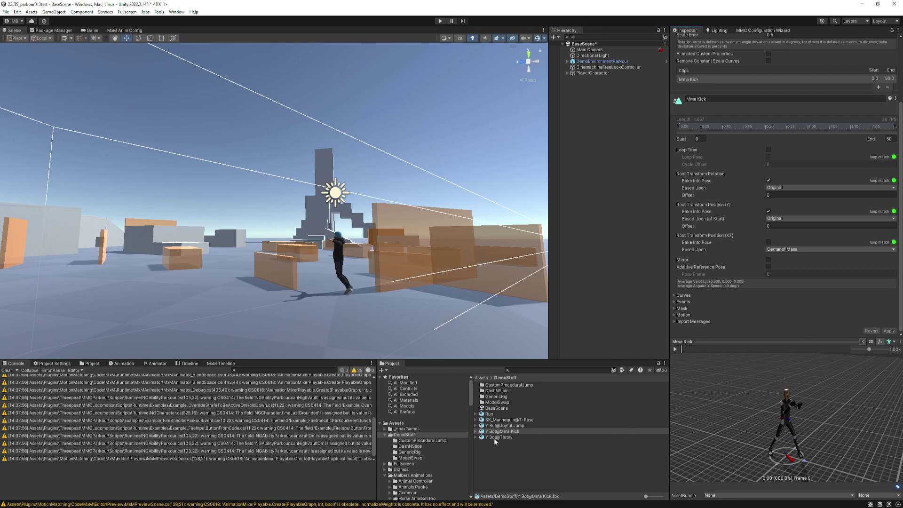
Step: Apply the same Original-based rotation and Y bake-into-pose settings to Joyful Jump, then preview it
{"action": "left_click", "coordinate": [502, 426]}
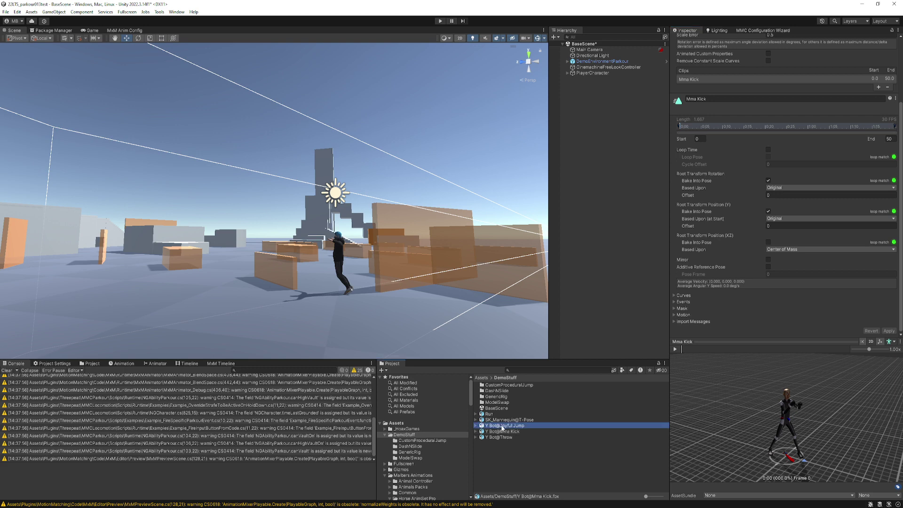
{"action": "left_click", "coordinate": [785, 188]}
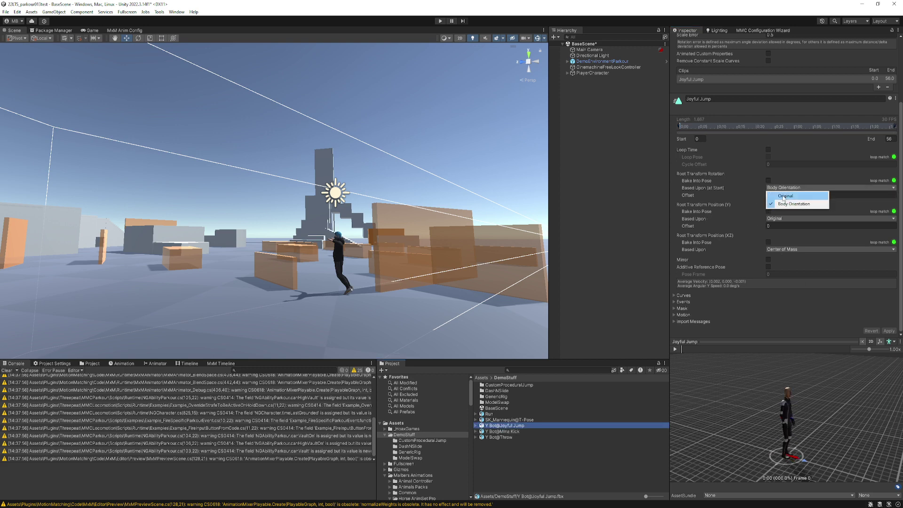
{"action": "left_click", "coordinate": [783, 202]}
{"action": "left_click", "coordinate": [768, 181]}
{"action": "left_click", "coordinate": [769, 211]}
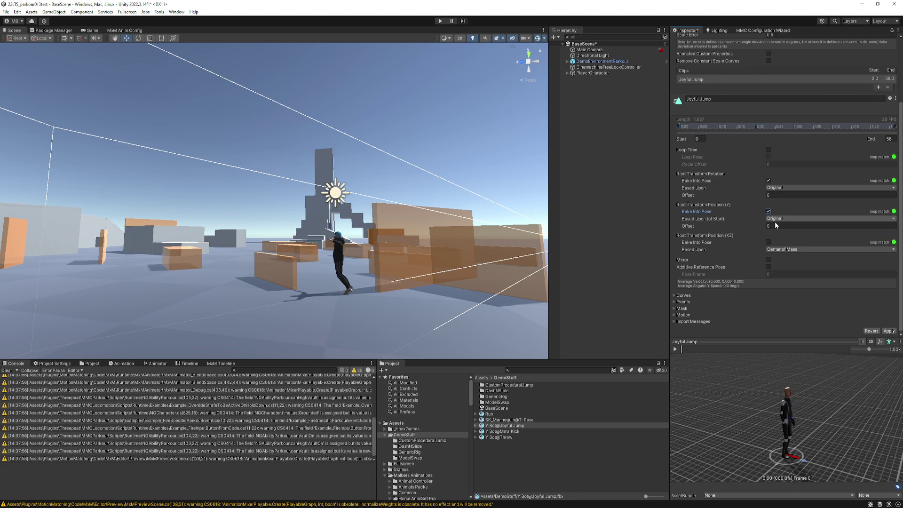
{"action": "left_click", "coordinate": [888, 331]}
{"action": "left_click", "coordinate": [674, 349]}
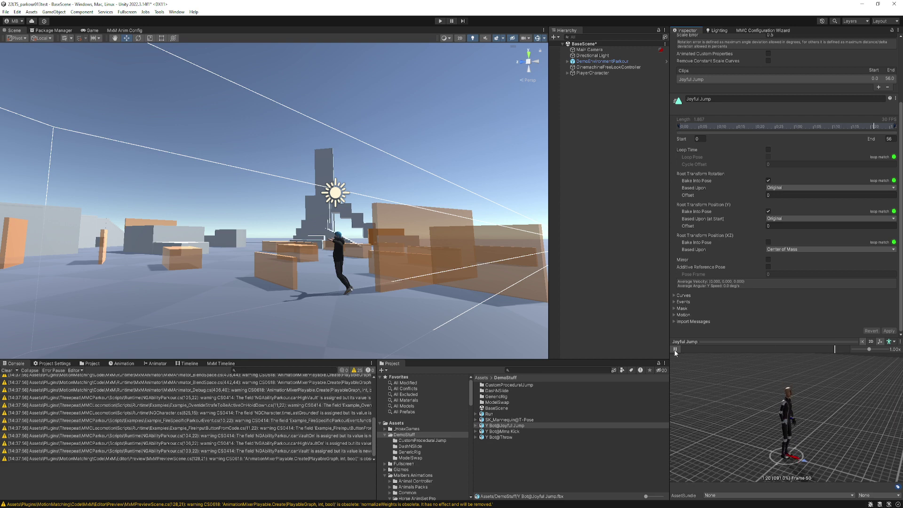
{"action": "left_click", "coordinate": [674, 349]}
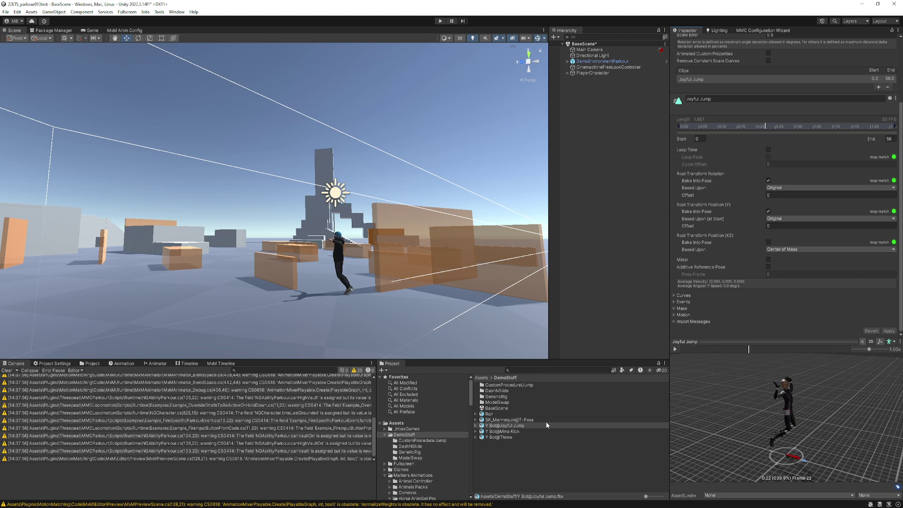
Step: Create an MMC Animation Event Layer named MMCAnimationEventLayer_FullBody and set Blend Space Name to fullbody
{"action": "right_click", "coordinate": [489, 465]}
{"action": "mouse_move", "coordinate": [559, 249]}
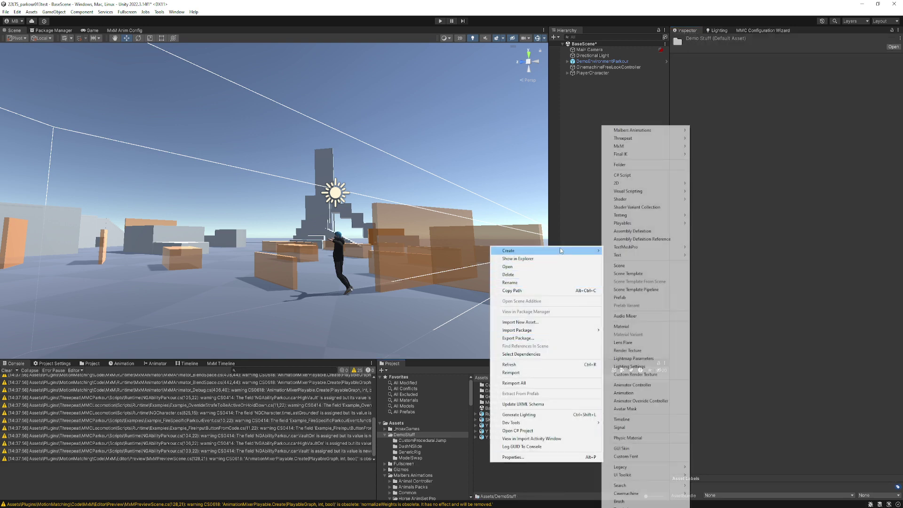
{"action": "mouse_move", "coordinate": [668, 139]}
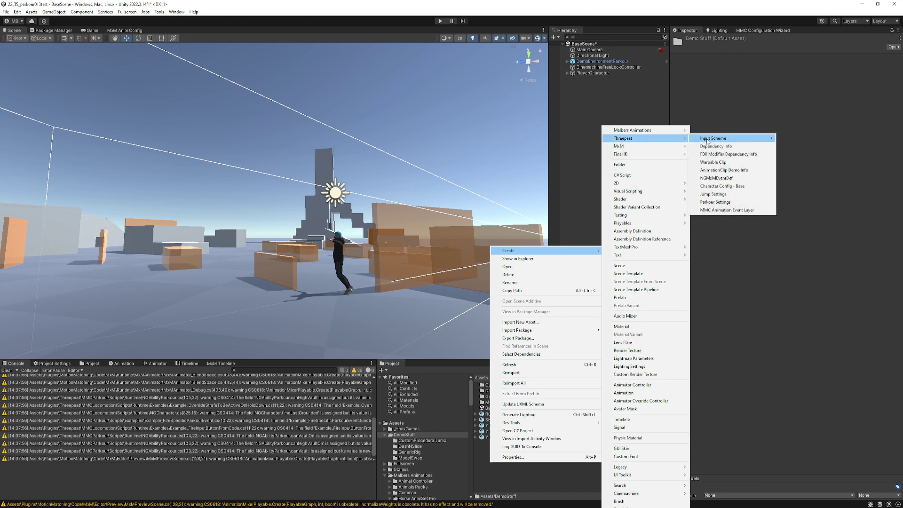
{"action": "left_click", "coordinate": [718, 210]}
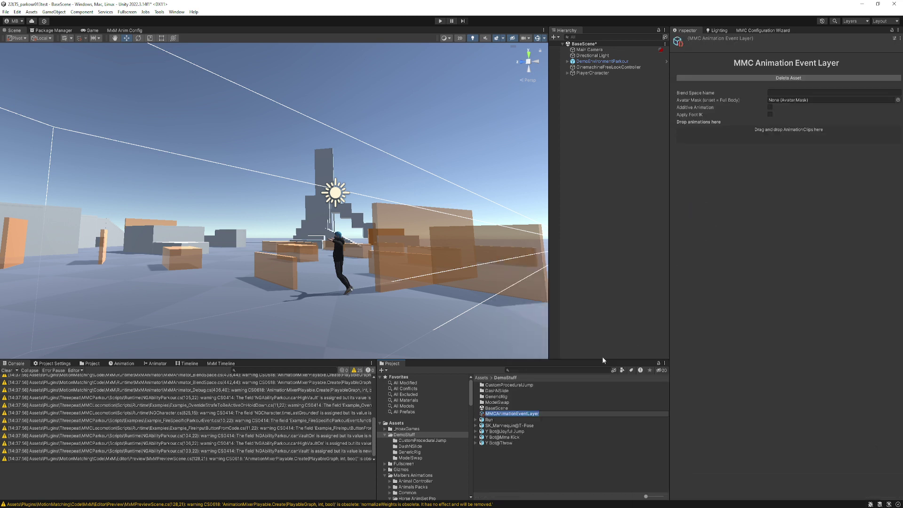
{"action": "key", "text": "End"}
{"action": "type", "text": "_FullBody"}
{"action": "key", "text": "Return"}
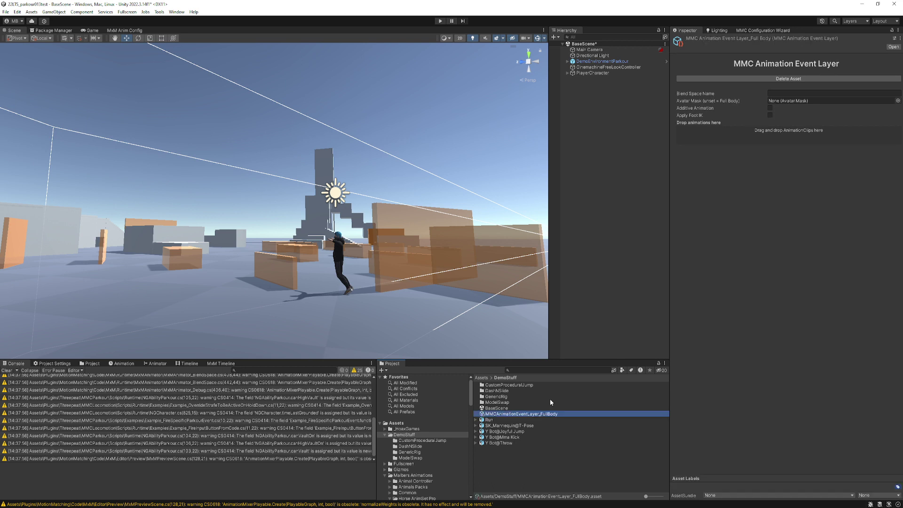
{"action": "left_click", "coordinate": [801, 95]}
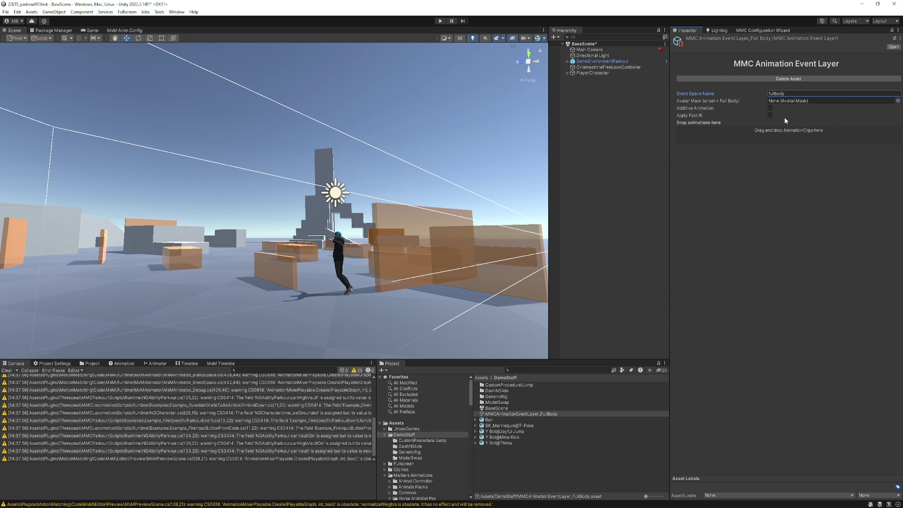
Step: Expand the Y Bot FBX assets and drop the Joyful Jump and Mma Kick clips into the event layer
{"action": "left_click", "coordinate": [475, 432]}
{"action": "left_click", "coordinate": [476, 454]}
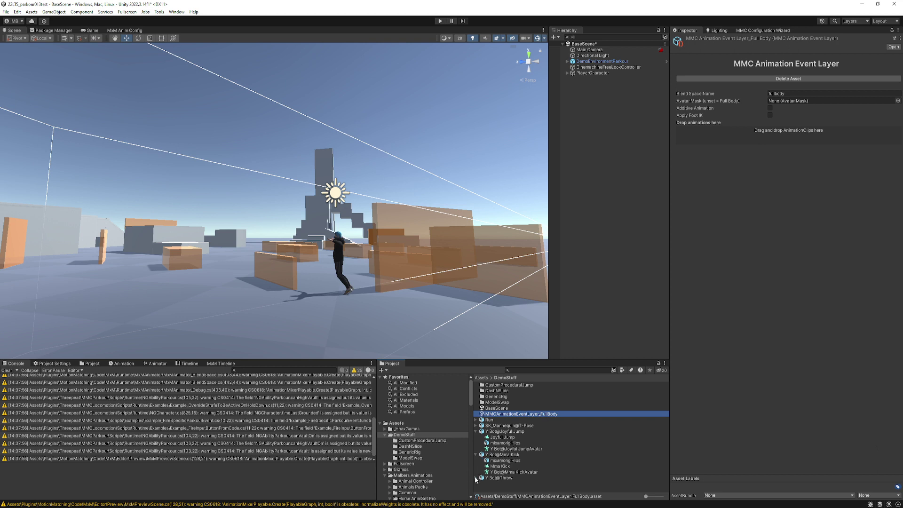
{"action": "left_click", "coordinate": [475, 478]}
{"action": "scroll", "coordinate": [497, 474], "scroll_direction": "down", "scroll_amount": 1}
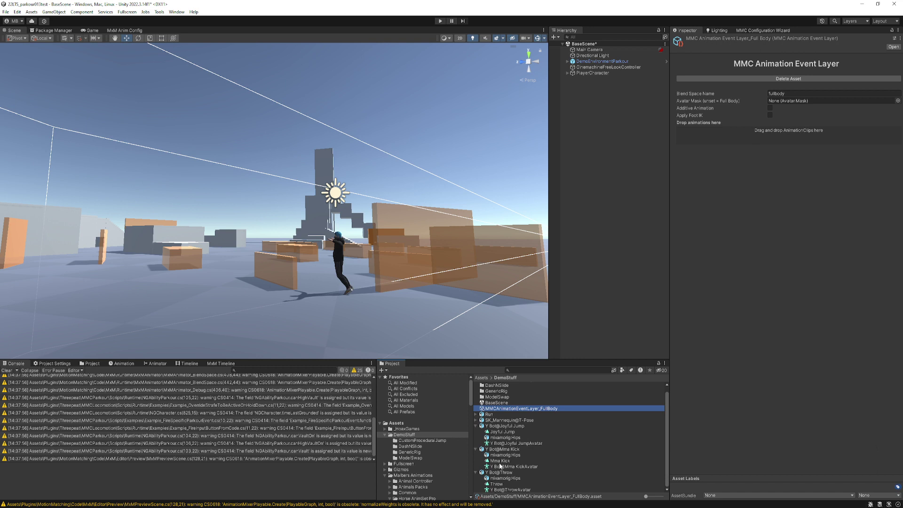
{"action": "left_click_drag", "start_coordinate": [497, 435], "coordinate": [796, 139]}
{"action": "left_click_drag", "start_coordinate": [497, 467], "coordinate": [789, 138]}
{"action": "scroll", "coordinate": [515, 455], "scroll_direction": "down", "scroll_amount": 1}
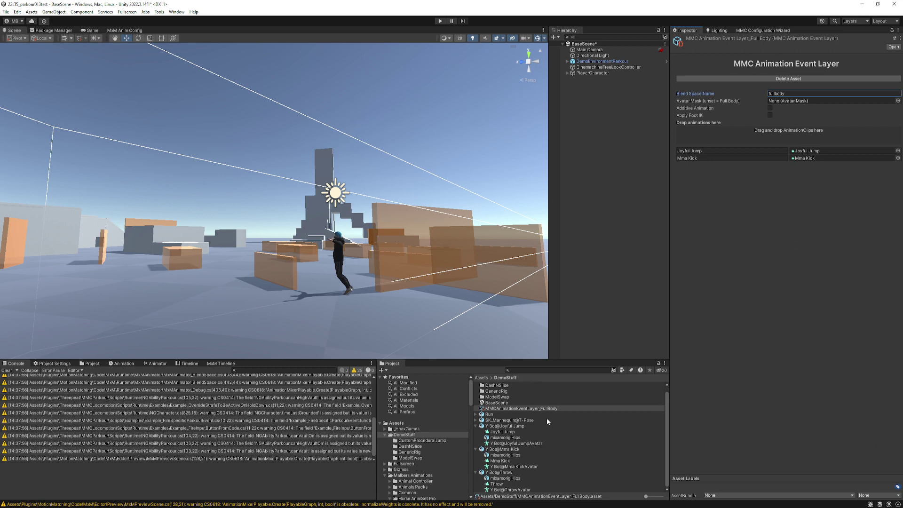
Step: Rename the two event layer entries to joy and kick
{"action": "left_click", "coordinate": [715, 151]}
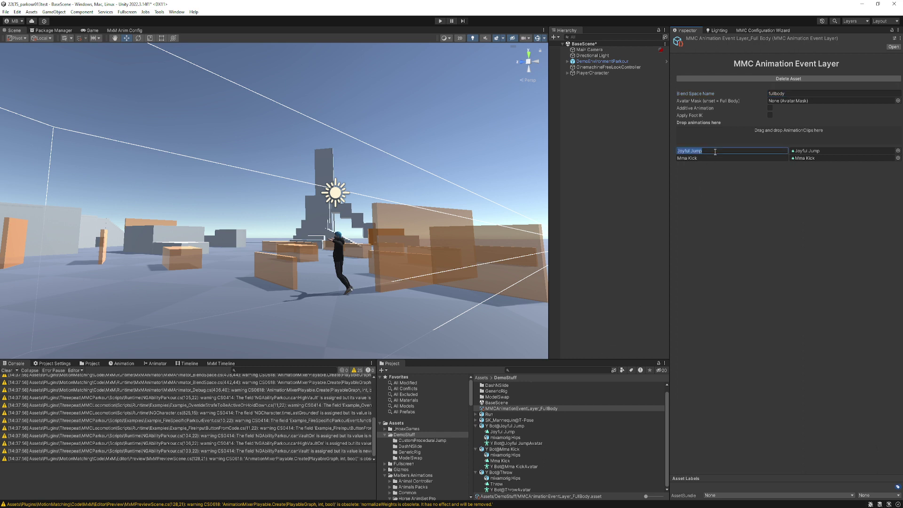
{"action": "type", "text": "joy"}
{"action": "key", "text": "Tab"}
{"action": "type", "text": "k"}
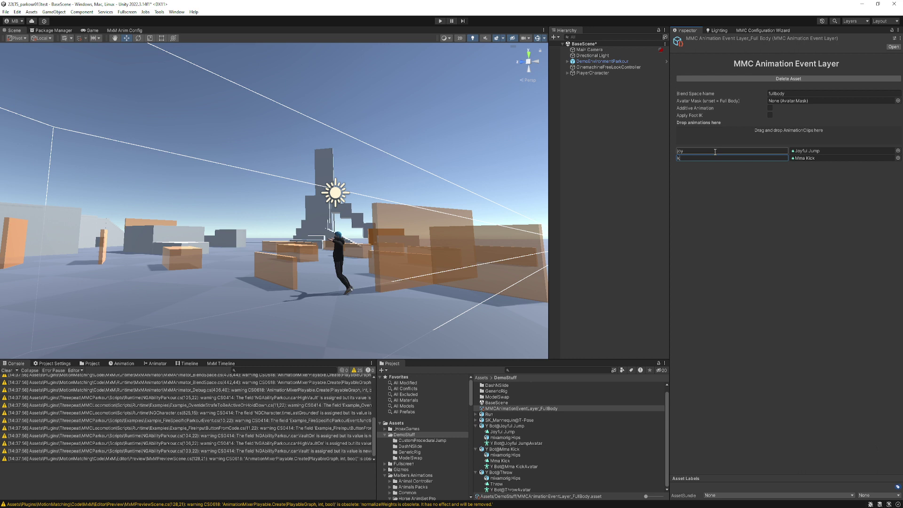
{"action": "type", "text": "ick"}
{"action": "left_click", "coordinate": [790, 252]}
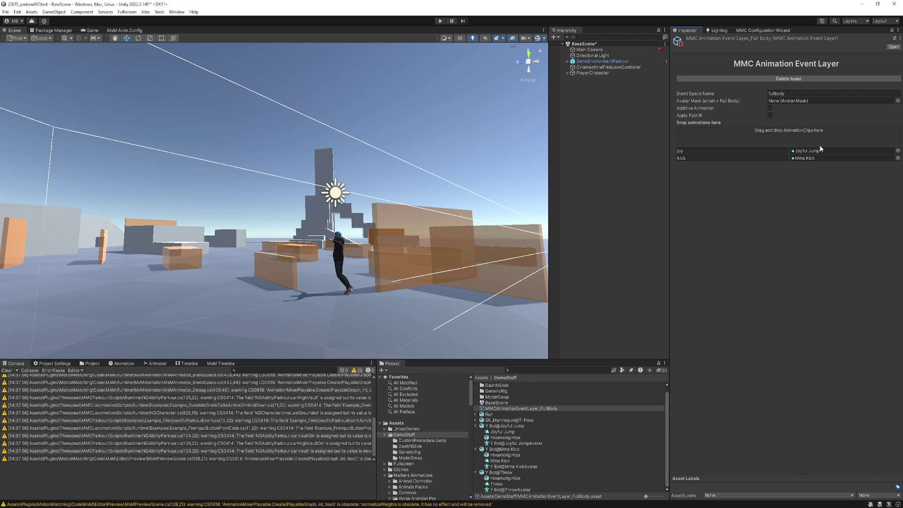
{"action": "left_click", "coordinate": [683, 159]}
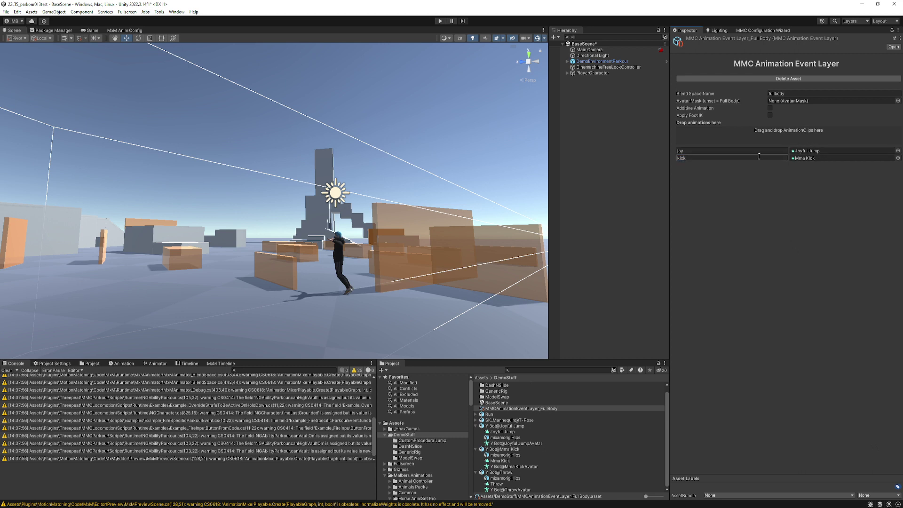
{"action": "left_click", "coordinate": [694, 166]}
Step: Drop MMCAnimationEventLayer_FullBody into PlayerCharacter's NG Character component
{"action": "left_click", "coordinate": [584, 75]}
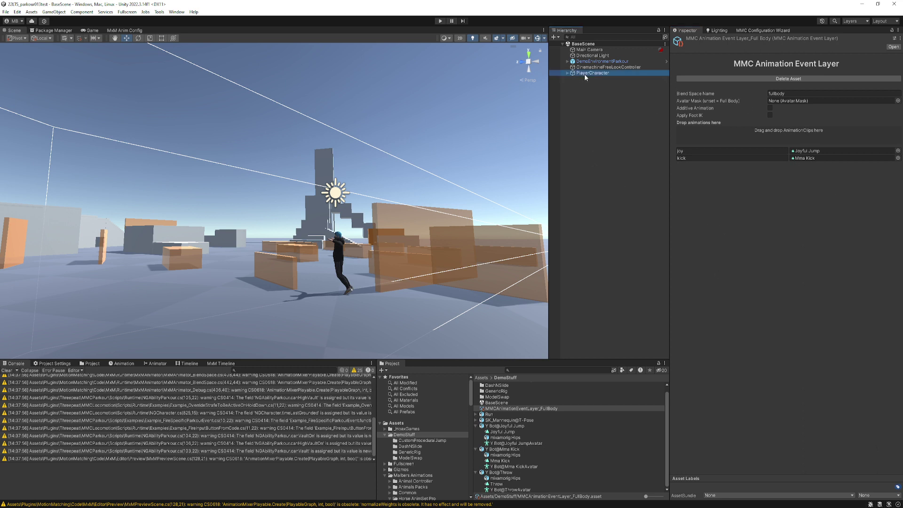
{"action": "left_click", "coordinate": [716, 109]}
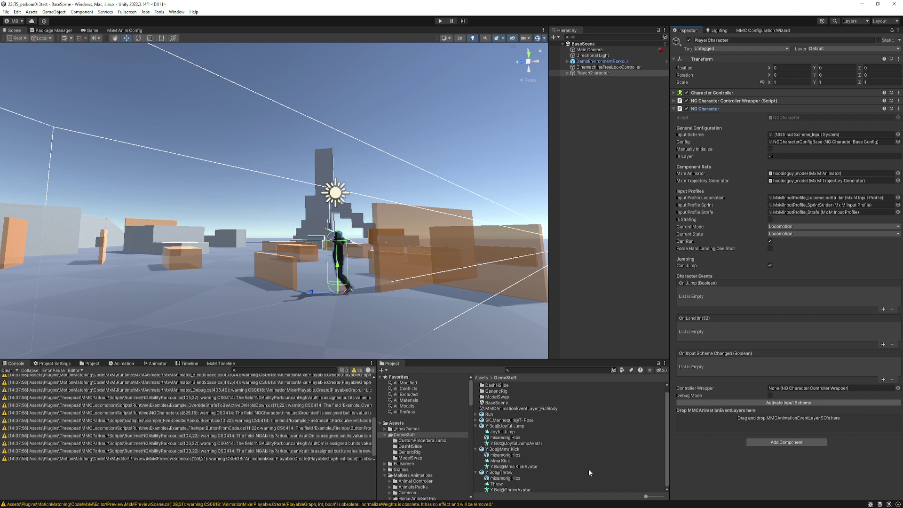
{"action": "left_click_drag", "start_coordinate": [506, 409], "coordinate": [784, 418]}
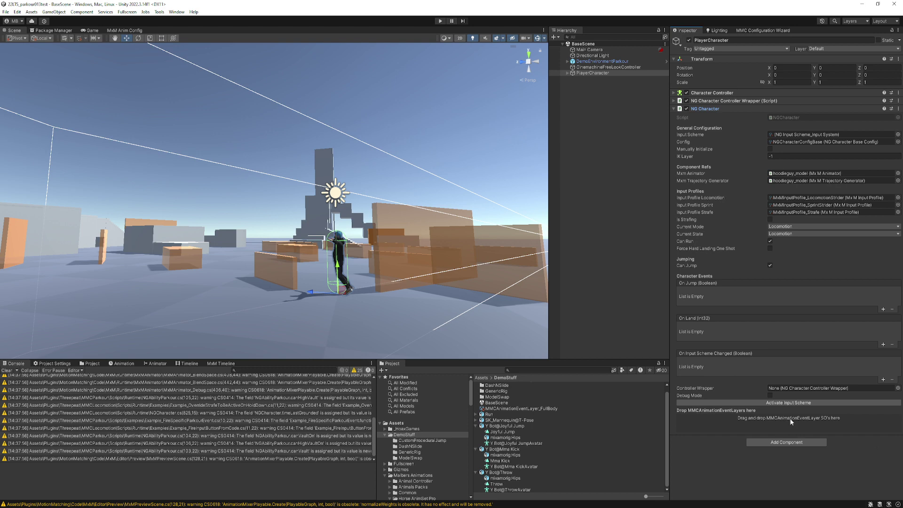
Step: Check hoodieguy_model's new MxM Blend Space Layers component, then return to PlayerCharacter
{"action": "left_click", "coordinate": [567, 73]}
{"action": "left_click", "coordinate": [583, 79]}
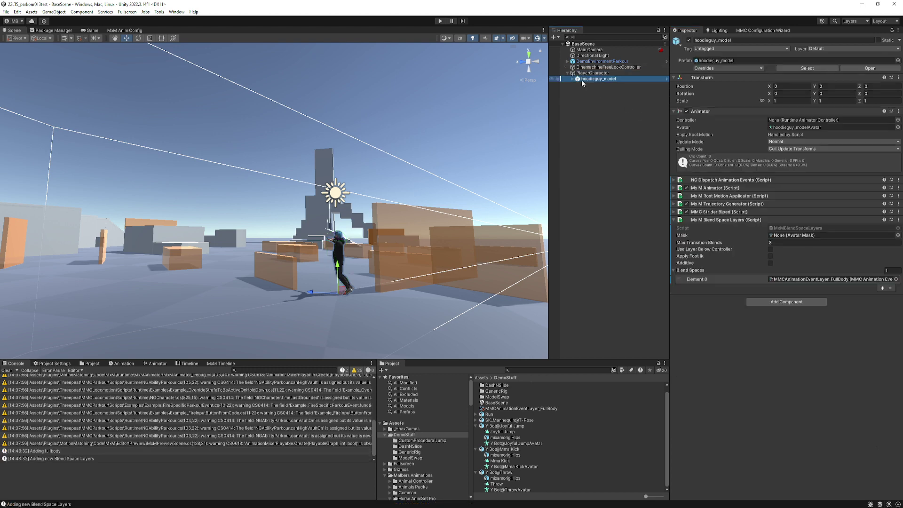
{"action": "left_click", "coordinate": [712, 108]}
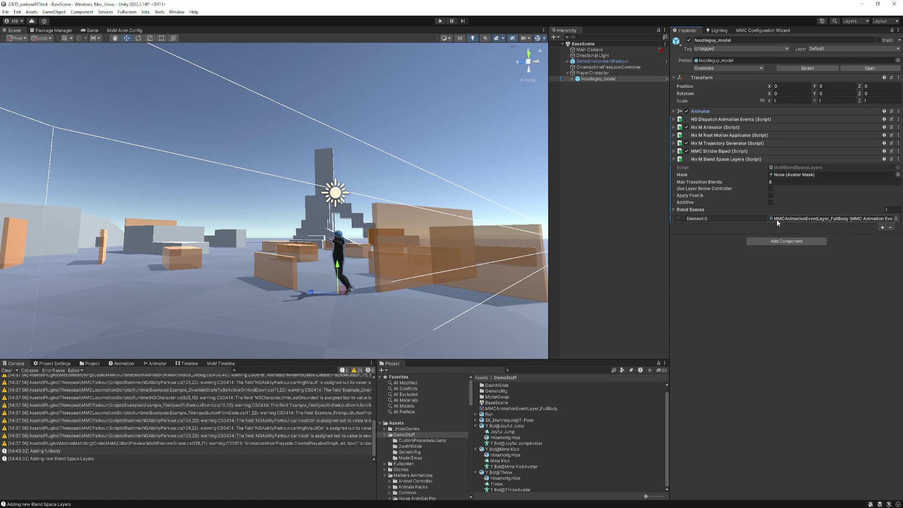
{"action": "left_click", "coordinate": [592, 73]}
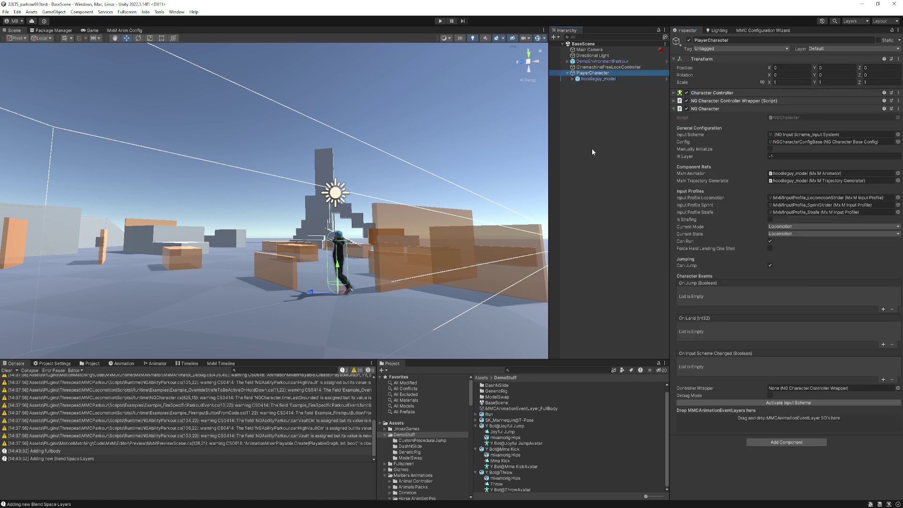
{"action": "left_click", "coordinate": [804, 443]}
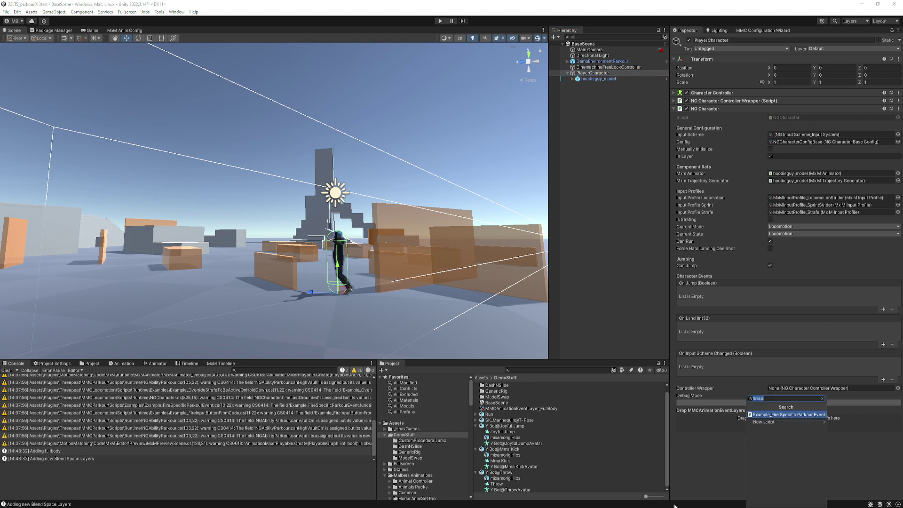
{"action": "key", "text": "Escape"}
{"action": "key", "text": "Escape"}
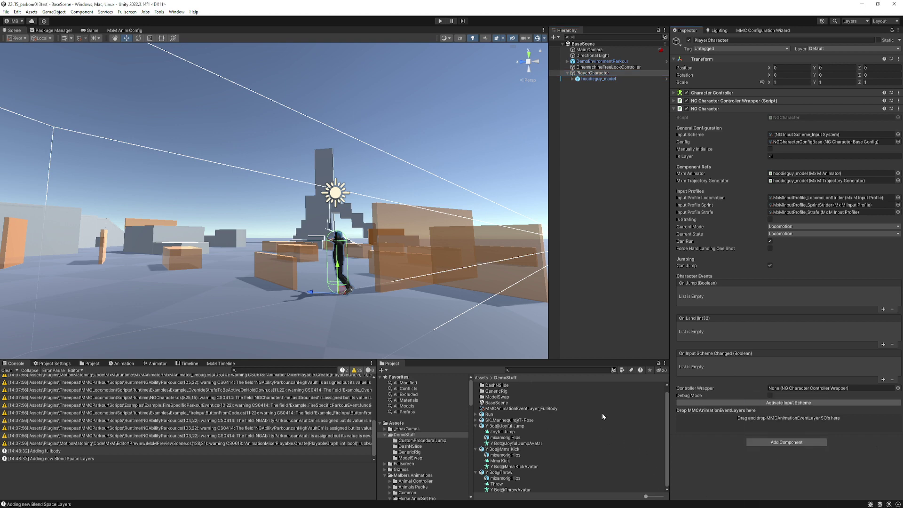
Step: Create the EventLayerStuff C# script in DemoStuff, attach it to PlayerCharacter, and open it for editing
{"action": "right_click", "coordinate": [603, 414]}
{"action": "mouse_move", "coordinate": [709, 201]}
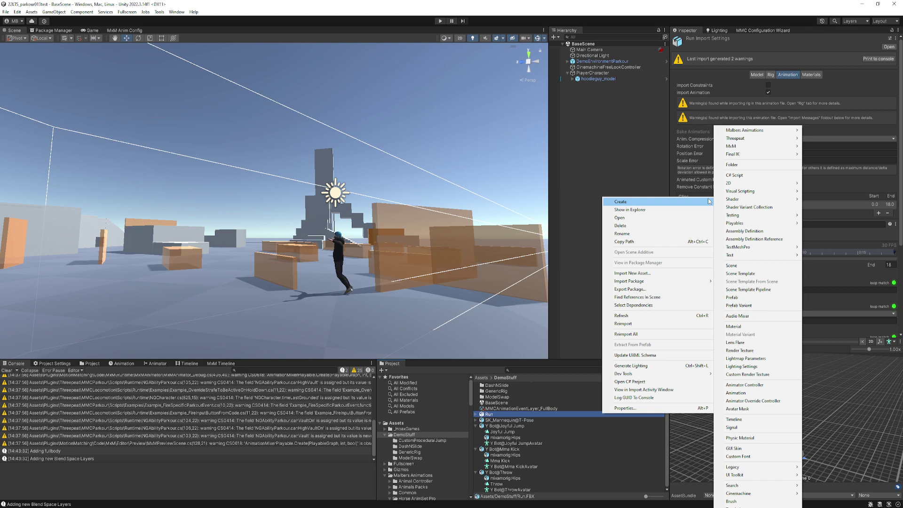
{"action": "left_click", "coordinate": [734, 175]}
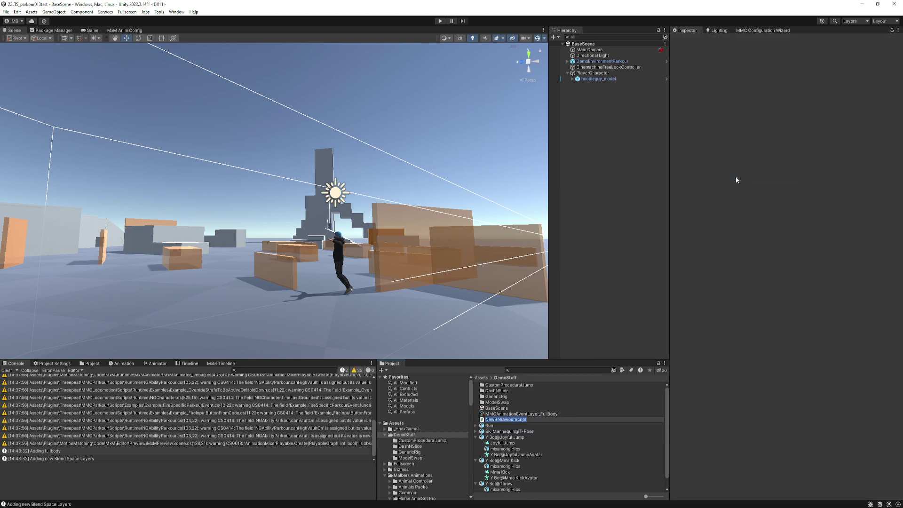
{"action": "type", "text": "EventLayerStuff"}
{"action": "key", "text": "Return"}
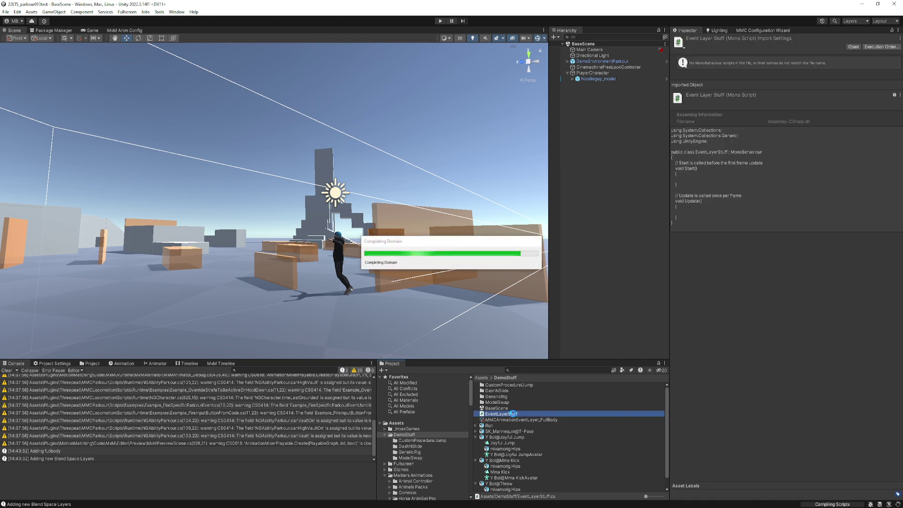
{"action": "left_click_drag", "start_coordinate": [514, 416], "coordinate": [589, 73]}
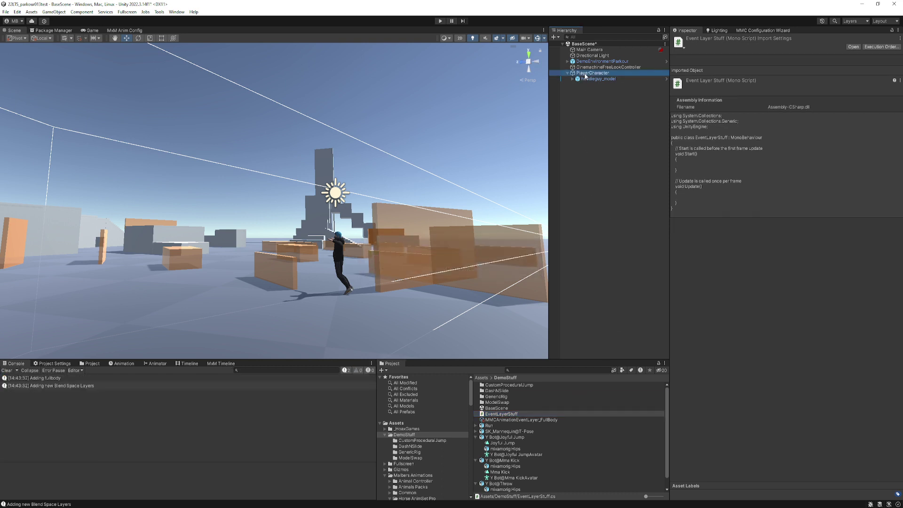
{"action": "left_click", "coordinate": [800, 447]}
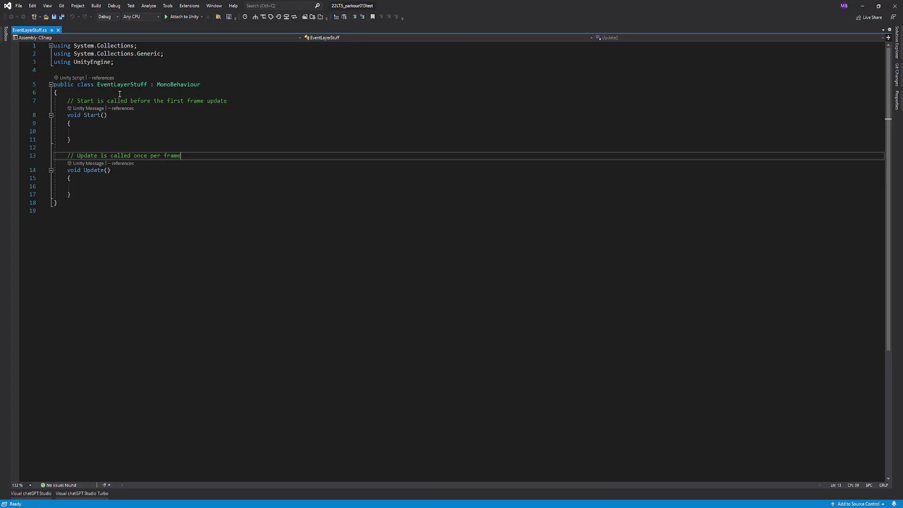
Step: Declare an 'NGCharacter character;' field in the EventLayerStuff class
{"action": "left_click", "coordinate": [78, 100]}
{"action": "key", "text": "ctrl+Return"}
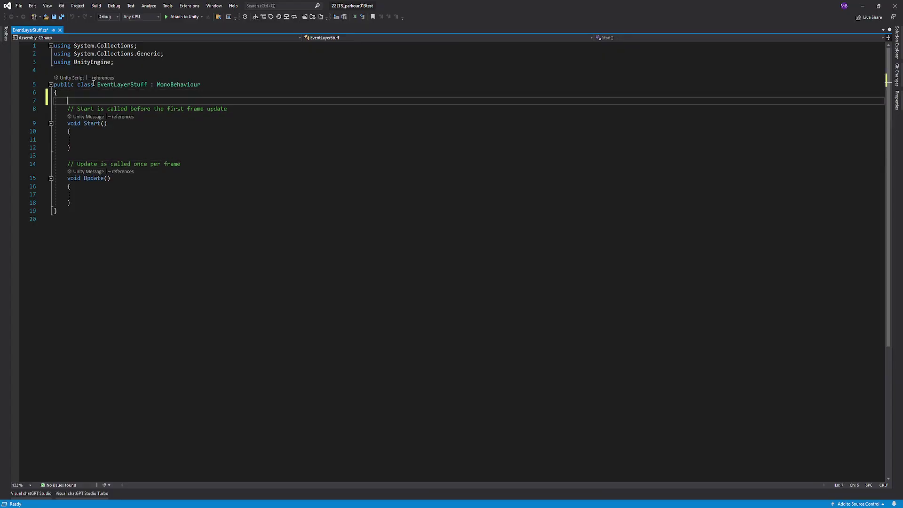
{"action": "type", "text": "NGCharacter "}
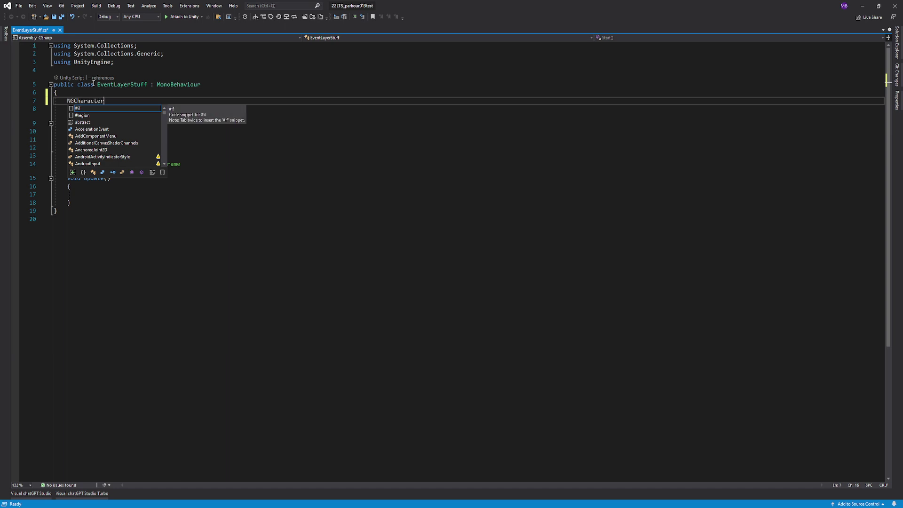
{"action": "type", "text": "character;"}
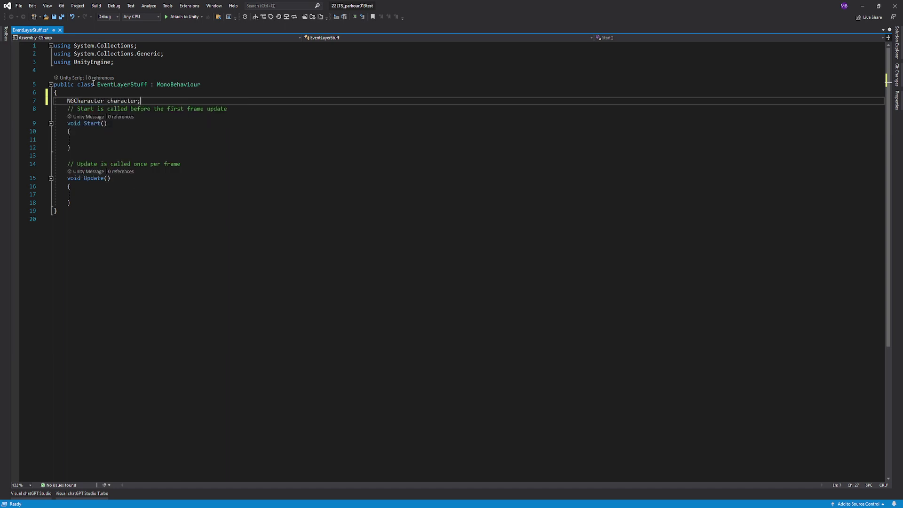
{"action": "key", "text": "Return"}
Step: Wrap the EventLayerStuff class in 'namespace Threepeat { }'
{"action": "key", "text": "Up"}
{"action": "key", "text": "Up"}
{"action": "key", "text": "Up"}
{"action": "key", "text": "Up"}
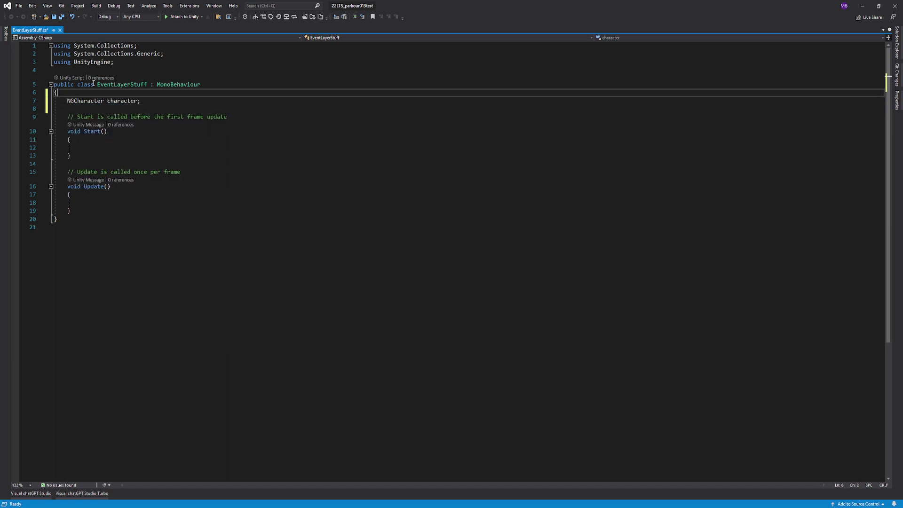
{"action": "key", "text": "Return"}
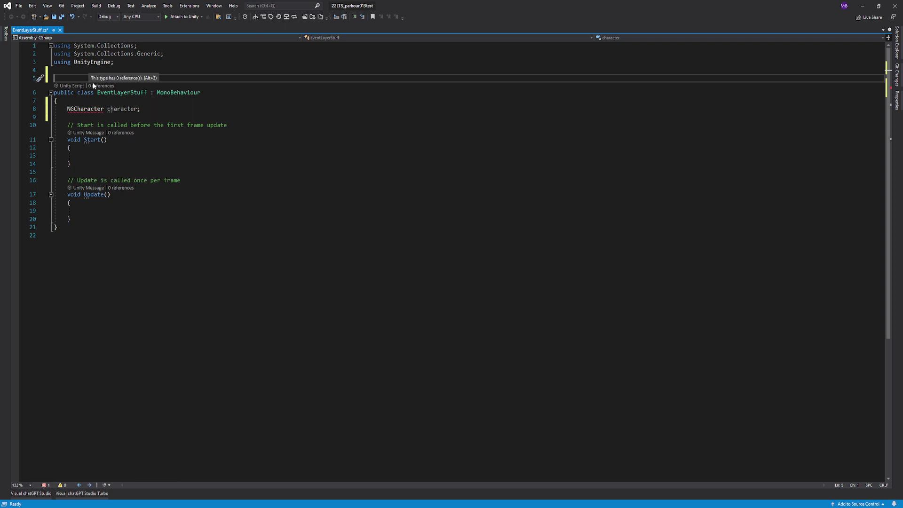
{"action": "type", "text": "namespace Thre"}
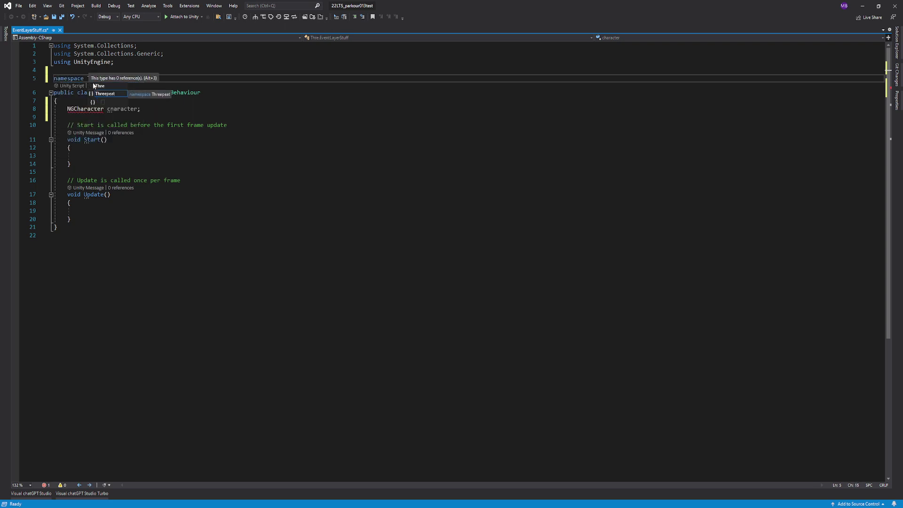
{"action": "key", "text": "Tab"}
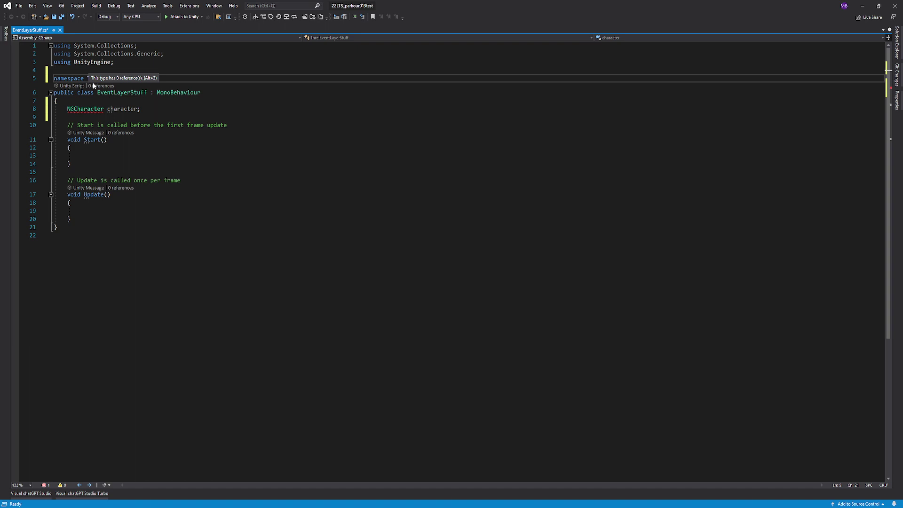
{"action": "key", "text": "BackSpace"}
{"action": "key", "text": "ctrl+End"}
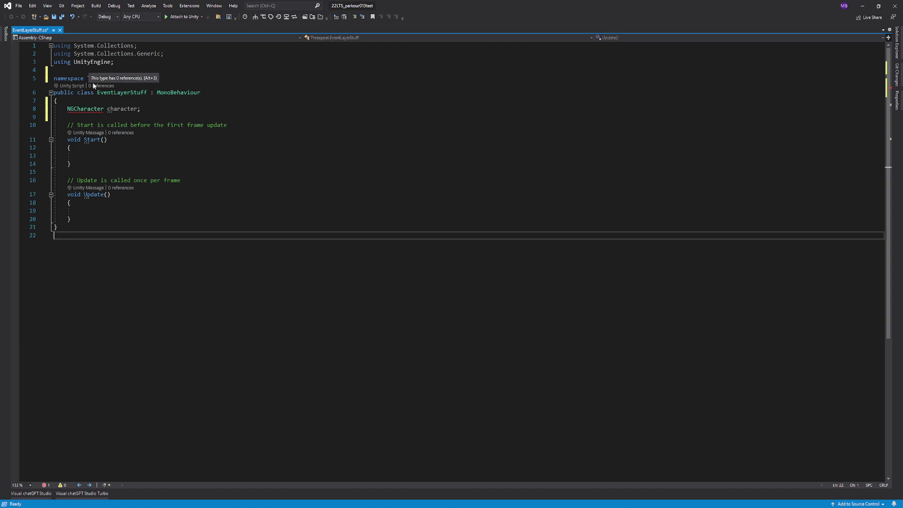
{"action": "type", "text": "}"}
Step: In Start, assign 'character = GetComponent<NGCharacter>();'
{"action": "left_click", "coordinate": [190, 189]}
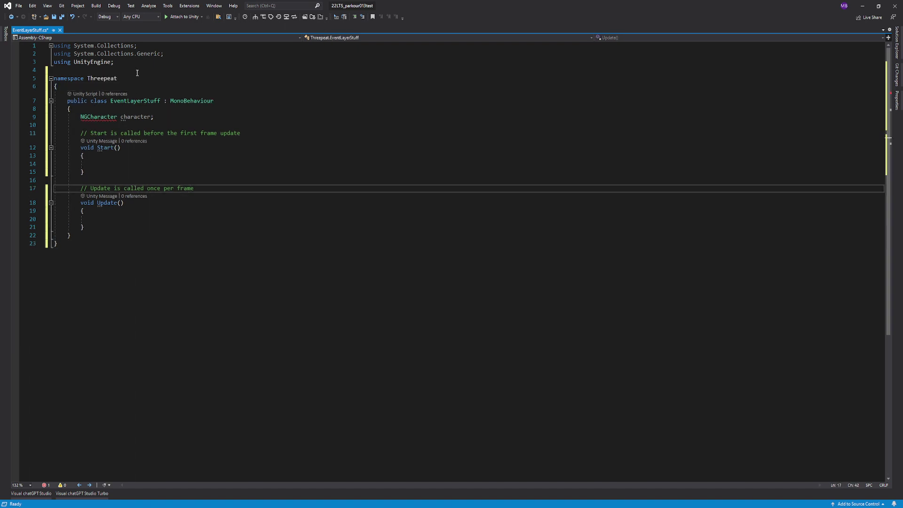
{"action": "left_click", "coordinate": [112, 164]}
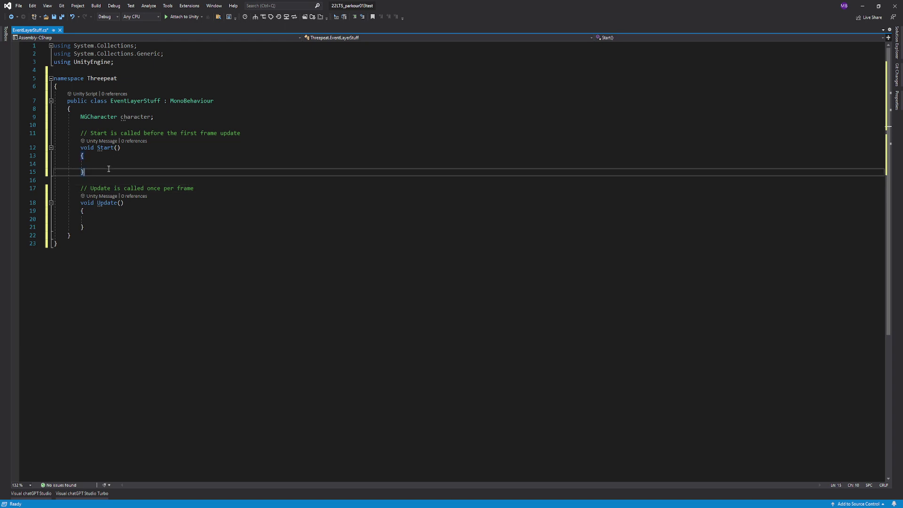
{"action": "type", "text": "chara"}
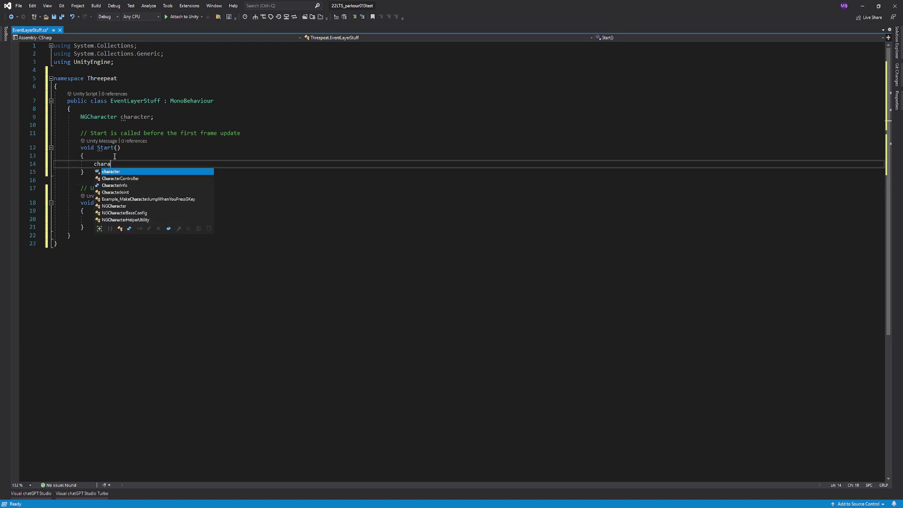
{"action": "type", "text": "cter = GetC"}
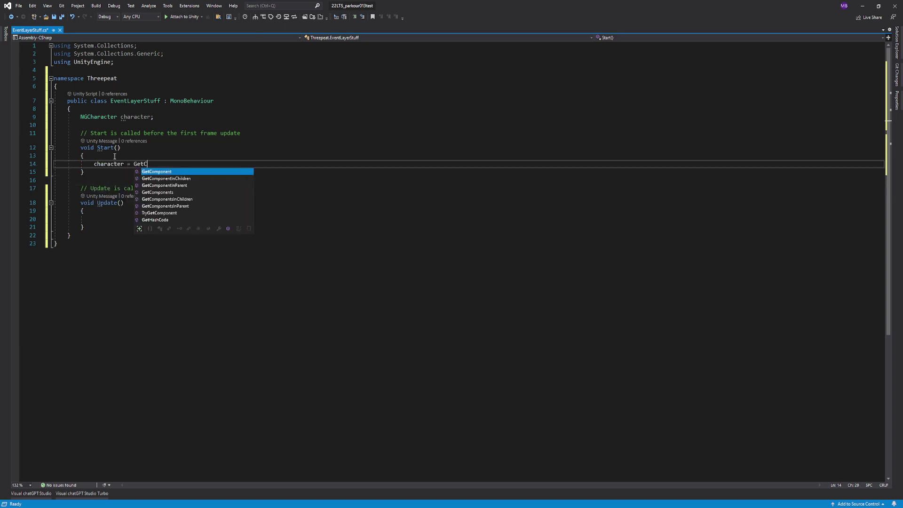
{"action": "type", "text": "omponent<NGCharacter"}
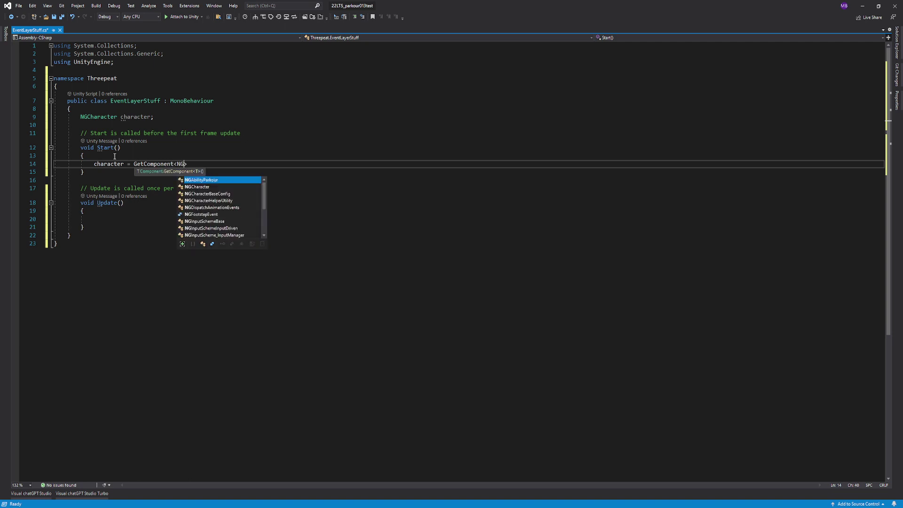
{"action": "type", "text": ">();"}
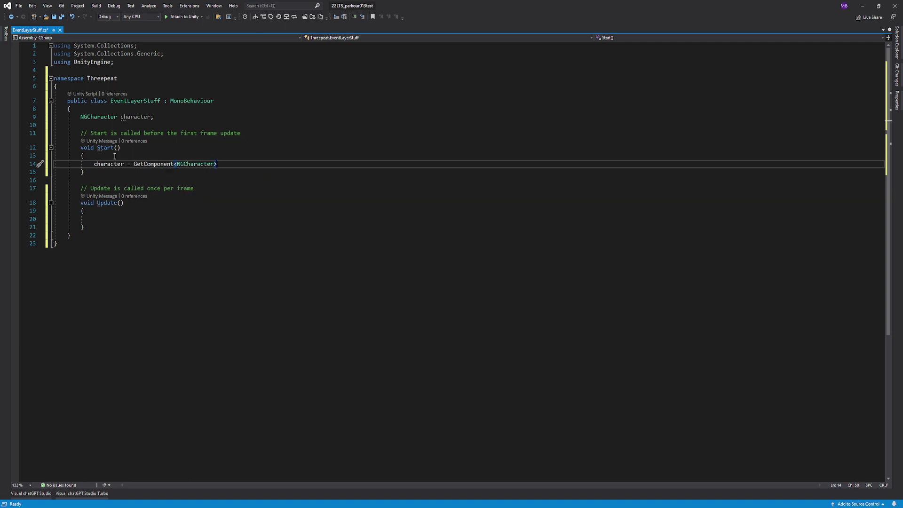
{"action": "key", "text": "Down"}
{"action": "key", "text": "Down"}
{"action": "key", "text": "Down"}
{"action": "key", "text": "Down"}
{"action": "key", "text": "Down"}
{"action": "key", "text": "Down"}
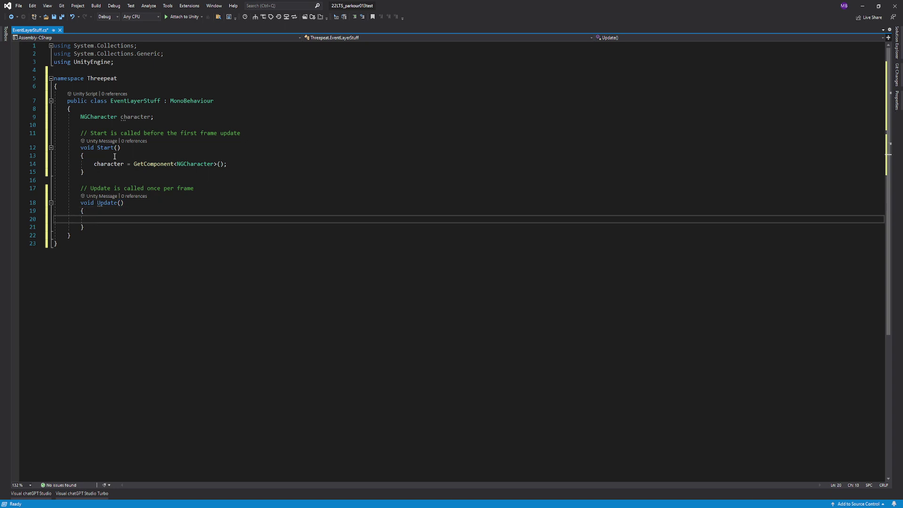
Step: Check in Unity that the MMC event layer's Blend Space Name is 'fullbody', then return to Visual Studio
{"action": "key", "text": "alt+Tab"}
{"action": "key", "text": "alt+Tab"}
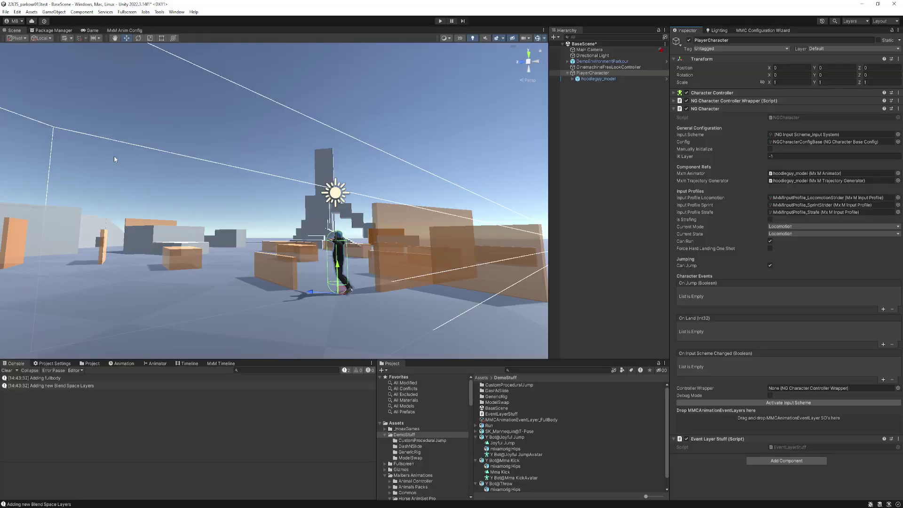
{"action": "left_click", "coordinate": [514, 420]}
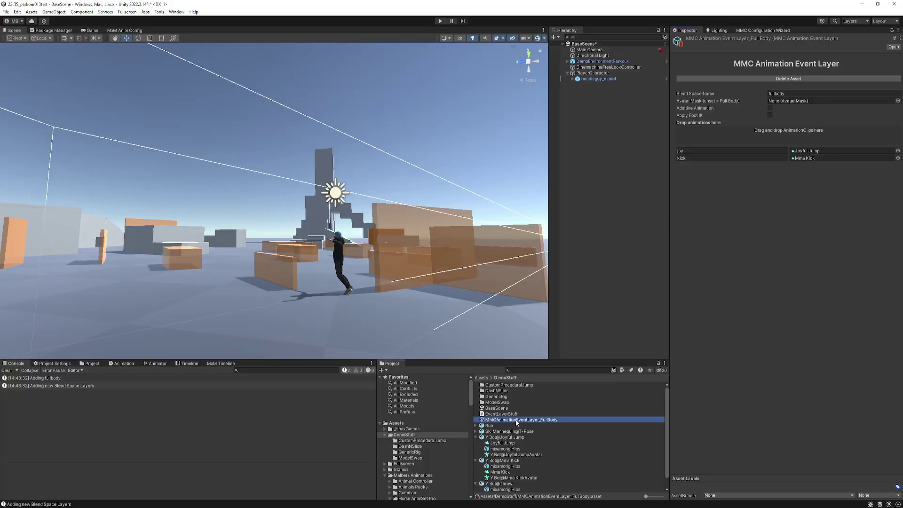
{"action": "left_click", "coordinate": [778, 92]}
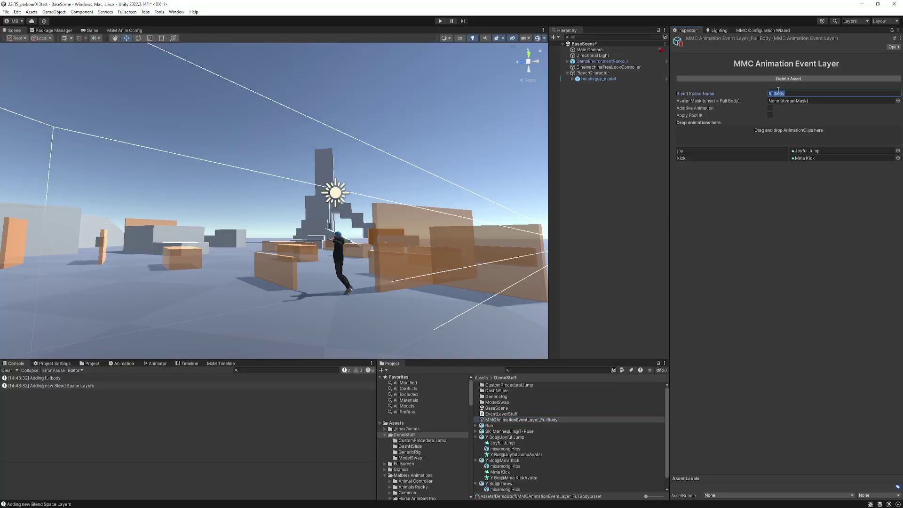
{"action": "key", "text": "alt+Tab"}
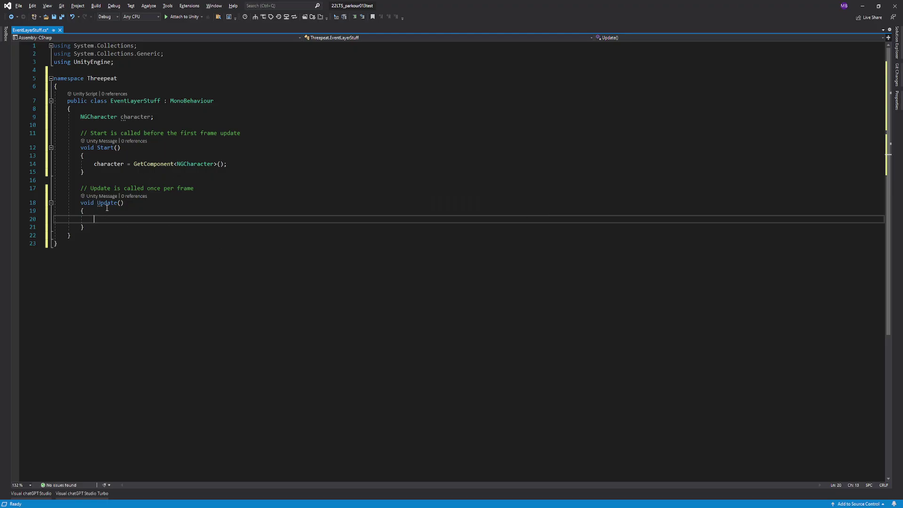
Step: In Update, add 'if (Input.GetKeyDown(KeyCode.Q))' calling character.PlayOneshot("fullbody", "joy")
{"action": "type", "text": "if (Input.GetKeyDow"}
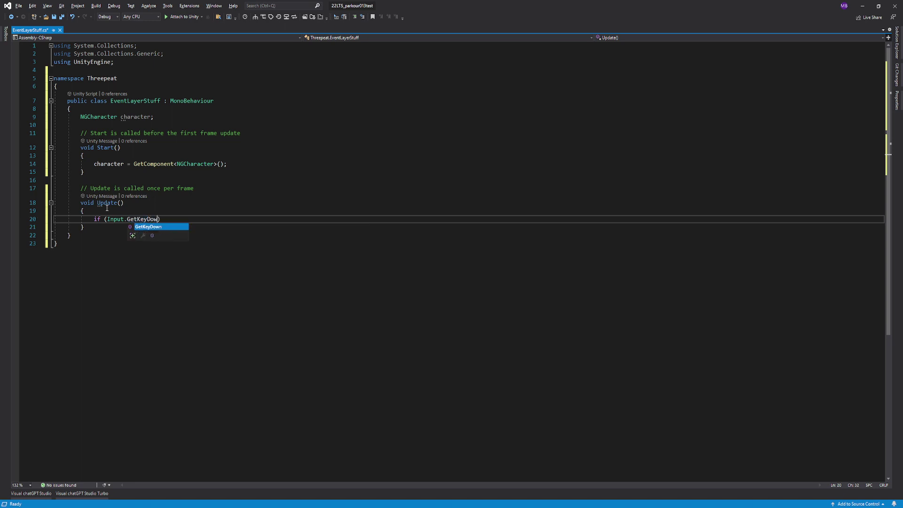
{"action": "type", "text": "n(KeyCode"}
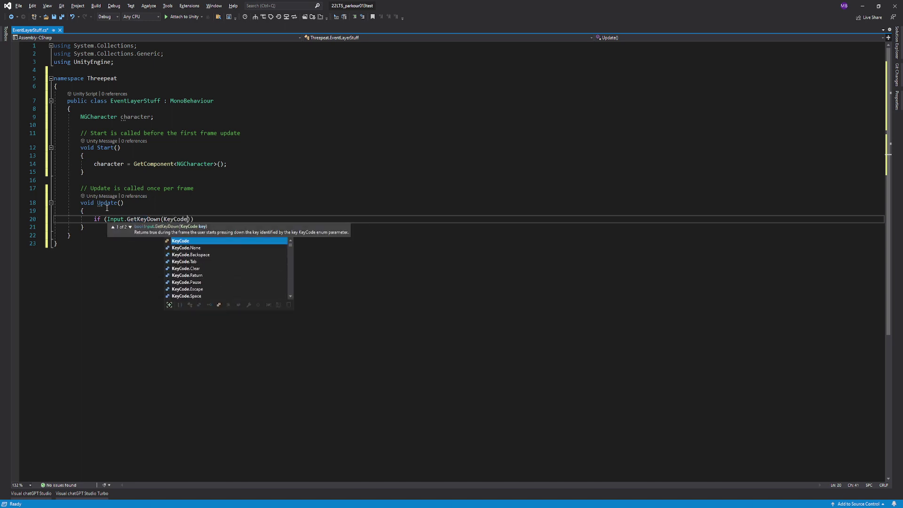
{"action": "type", "text": ".Q))"}
{"action": "key", "text": "Return"}
{"action": "type", "text": "{"}
{"action": "key", "text": "Return"}
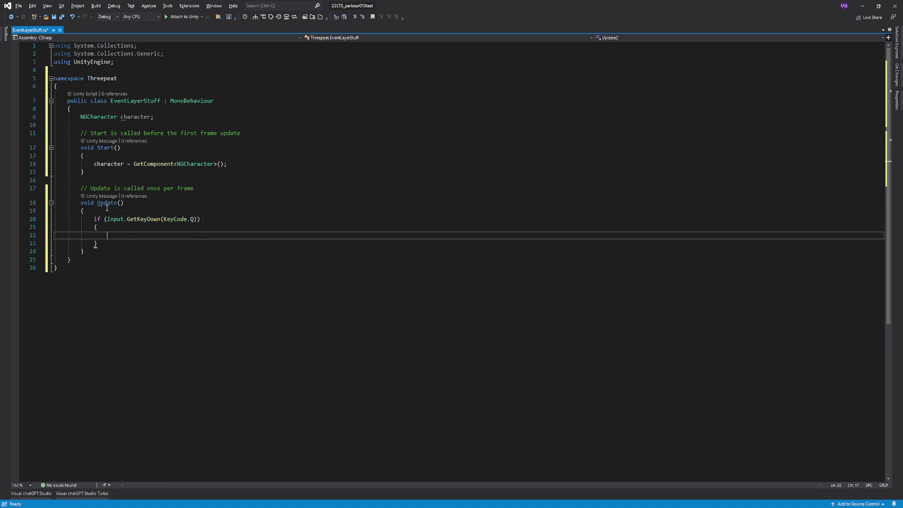
{"action": "key", "text": "Return"}
{"action": "key", "text": "Return"}
{"action": "key", "text": "BackSpace"}
{"action": "key", "text": "BackSpace"}
{"action": "type", "text": "chara"}
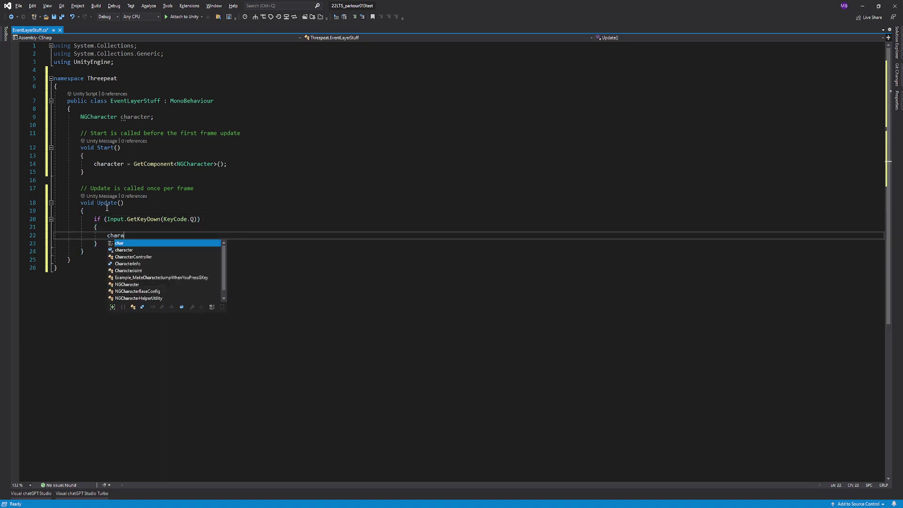
{"action": "type", "text": "cter.Play"}
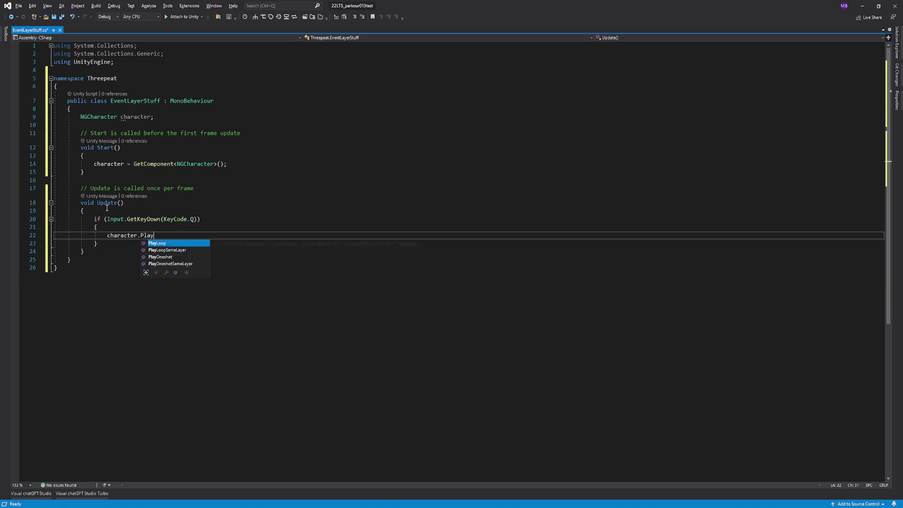
{"action": "type", "text": "Oneshot(\"fullbody"}
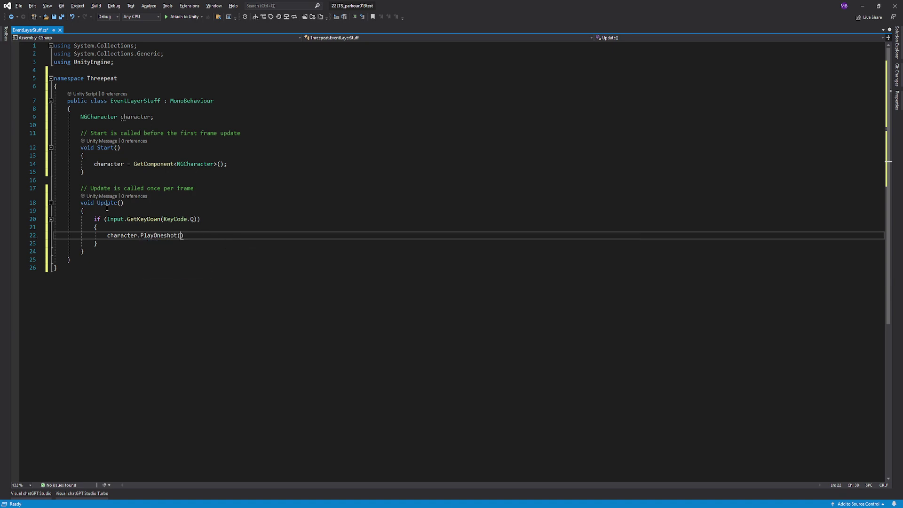
{"action": "type", "text": "\""}
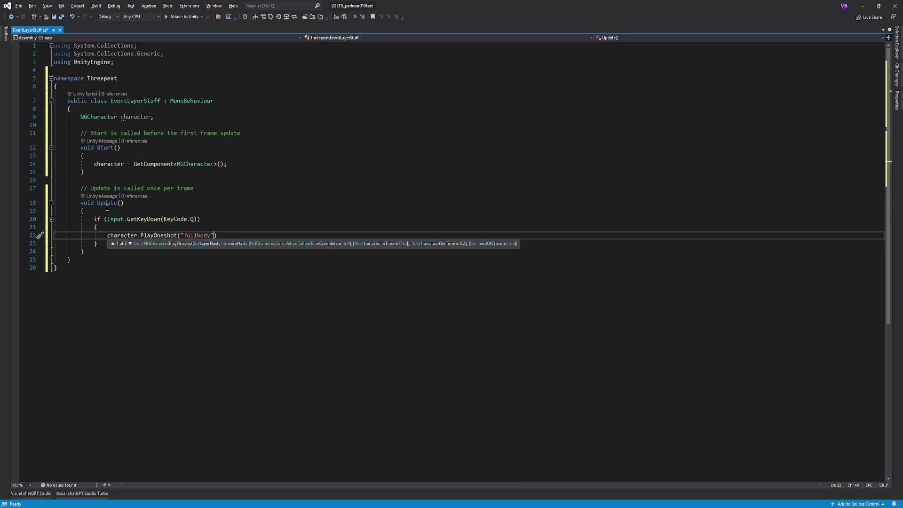
{"action": "type", "text": ", "}
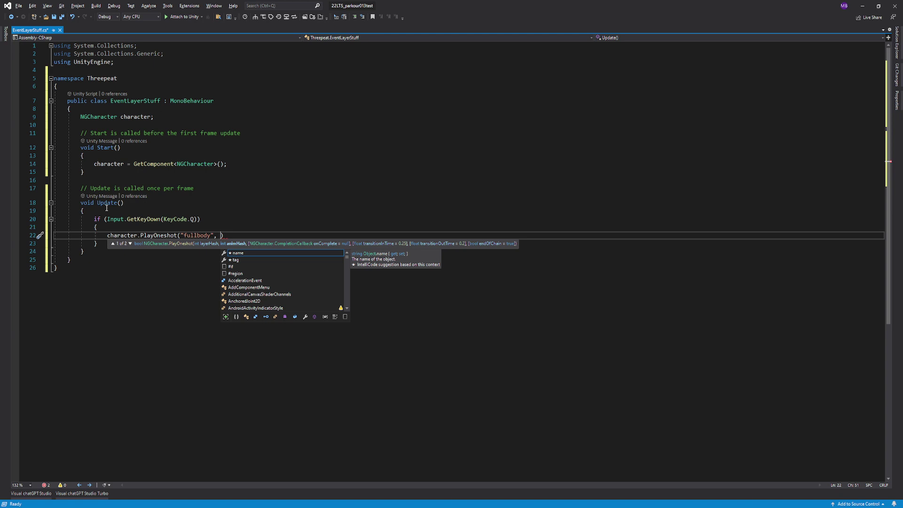
{"action": "type", "text": "\"joy"}
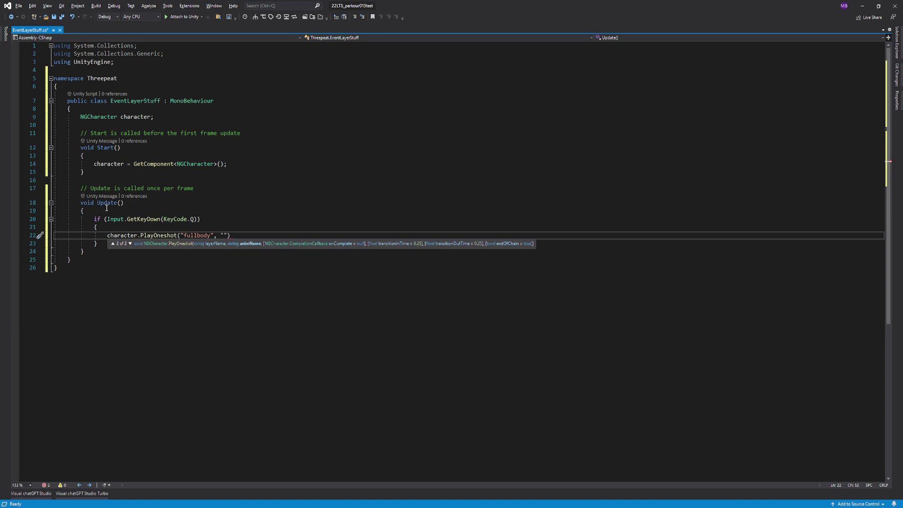
{"action": "type", "text": "\","}
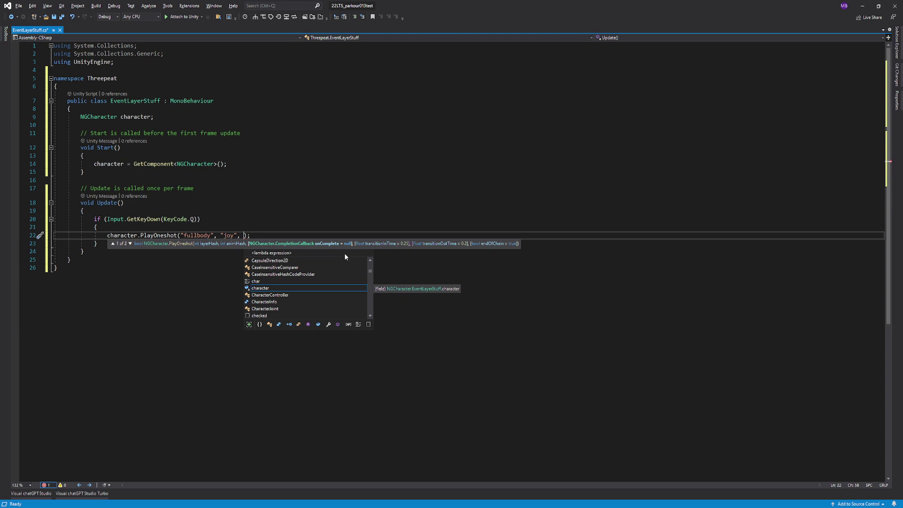
{"action": "left_click", "coordinate": [243, 236]}
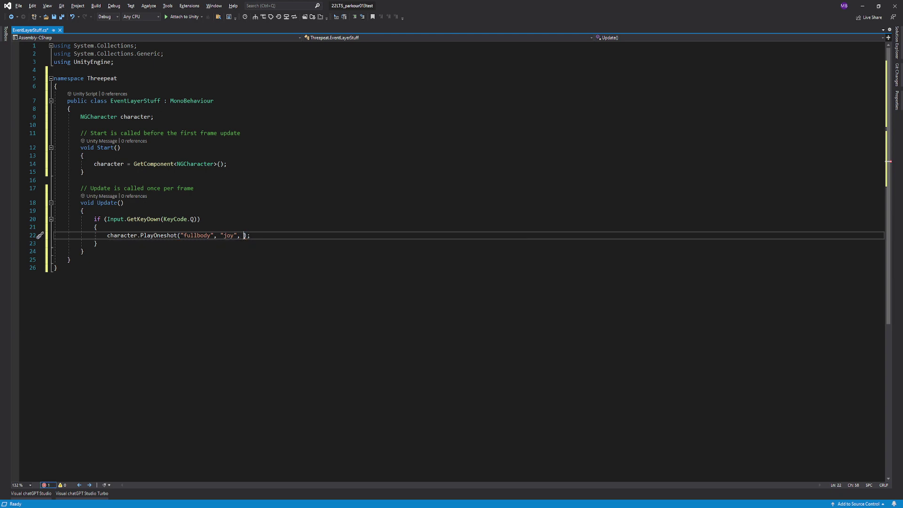
Step: Remove the stray comma after "joy" and duplicate the Q if block below it
{"action": "key", "text": "BackSpace"}
{"action": "key", "text": "BackSpace"}
{"action": "key", "text": "Up"}
{"action": "key", "text": "Up"}
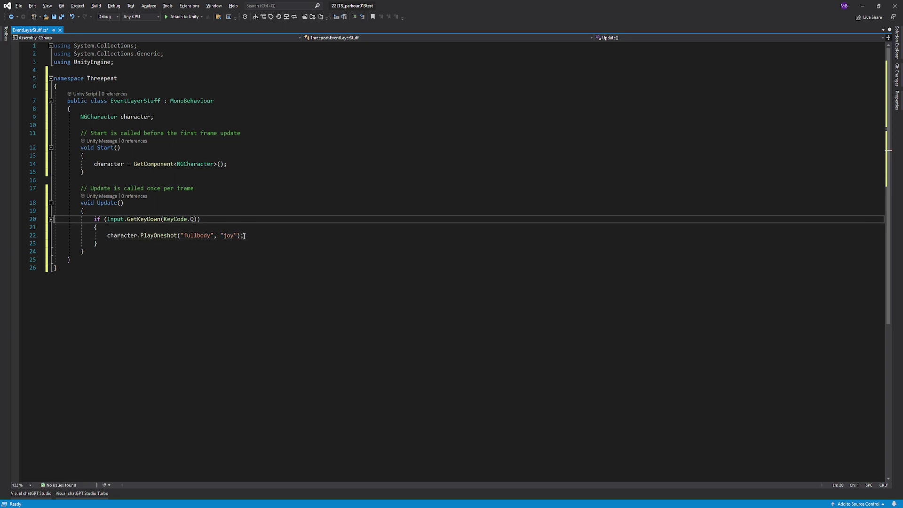
{"action": "key", "text": "Home"}
{"action": "key", "text": "Home"}
{"action": "key", "text": "shift+Down"}
{"action": "key", "text": "shift+Down"}
{"action": "key", "text": "shift+Down"}
{"action": "key", "text": "shift+Down"}
{"action": "key", "text": "ctrl+c"}
{"action": "key", "text": "Escape"}
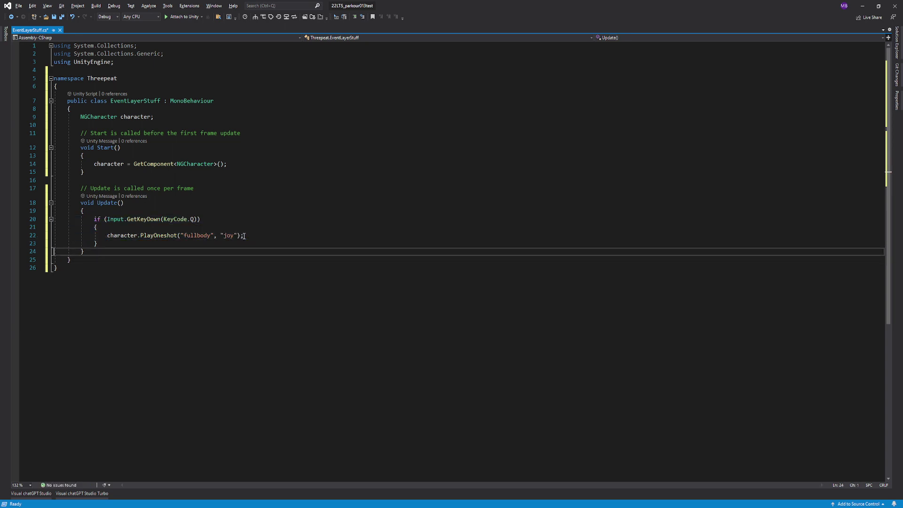
{"action": "key", "text": "Return"}
{"action": "key", "text": "Up"}
{"action": "key", "text": "ctrl+v"}
Step: Change the duplicated call's clip name from "joy" to "kick"
{"action": "key", "text": "Up"}
{"action": "key", "text": "Up"}
{"action": "key", "text": "End"}
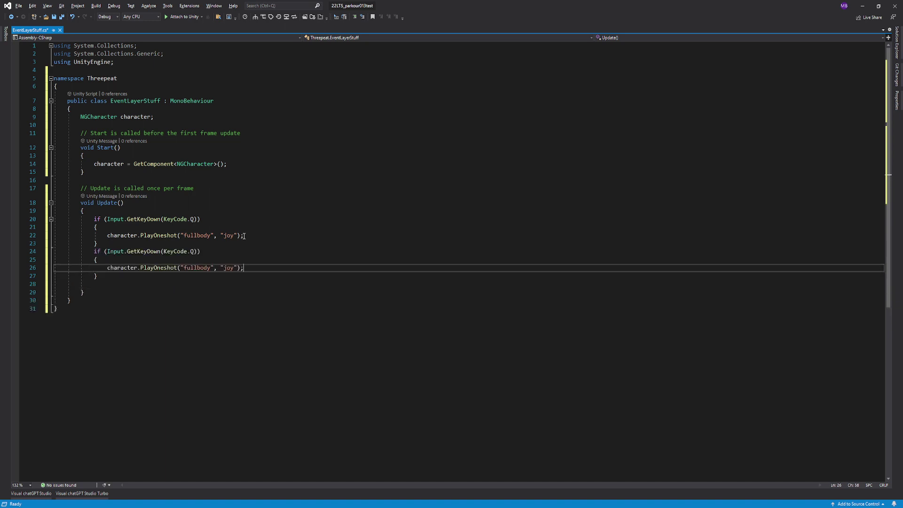
{"action": "key", "text": "Left"}
{"action": "key", "text": "Left"}
{"action": "key", "text": "Left"}
{"action": "key", "text": "BackSpace"}
{"action": "key", "text": "BackSpace"}
{"action": "key", "text": "BackSpace"}
{"action": "type", "text": "kick"}
Step: Change the duplicate's condition to KeyCode.E and save the script
{"action": "key", "text": "Up"}
{"action": "key", "text": "Up"}
{"action": "key", "text": "Home"}
{"action": "key", "text": "ctrl+End"}
{"action": "key", "text": "Home"}
{"action": "key", "text": "Up"}
{"action": "key", "text": "Up"}
{"action": "key", "text": "Up"}
{"action": "key", "text": "Up"}
{"action": "key", "text": "Up"}
{"action": "key", "text": "Up"}
{"action": "key", "text": "Up"}
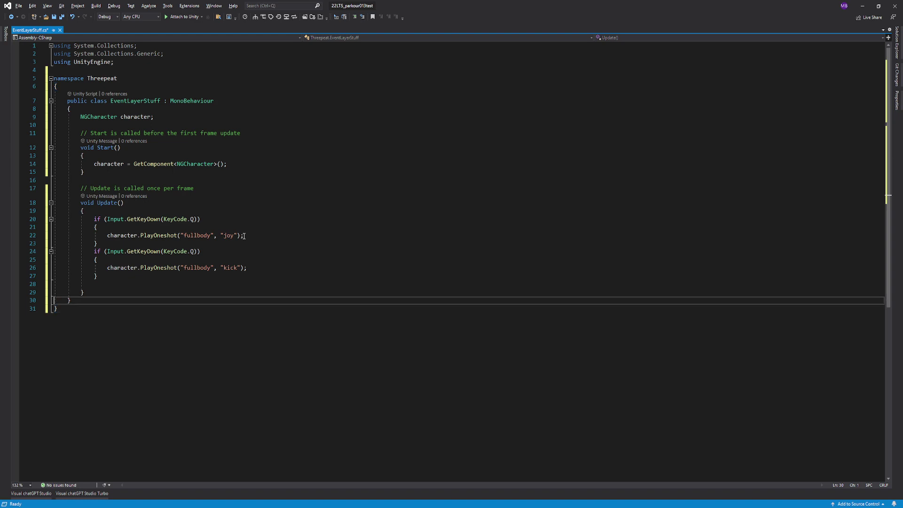
{"action": "key", "text": "End"}
{"action": "key", "text": "Left"}
{"action": "key", "text": "Left"}
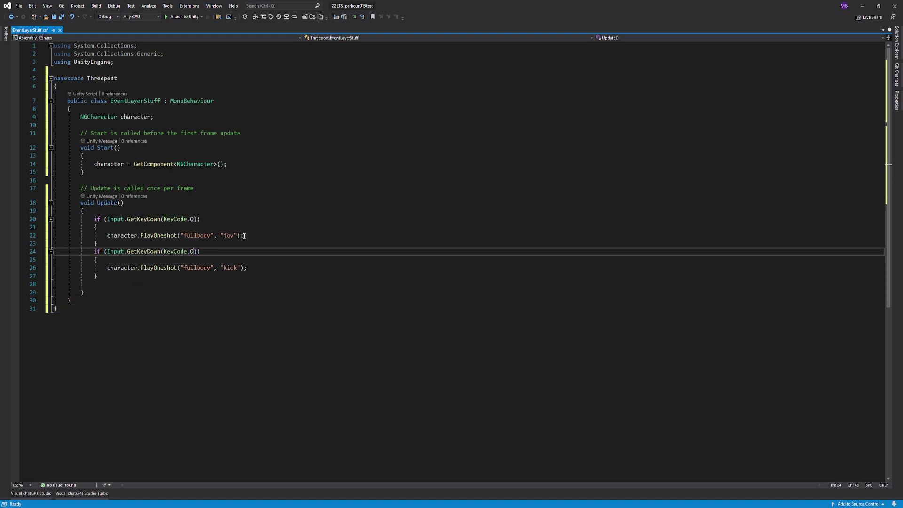
{"action": "key", "text": "BackSpace"}
{"action": "type", "text": "E"}
{"action": "key", "text": "ctrl+s"}
{"action": "key", "text": "alt+Tab"}
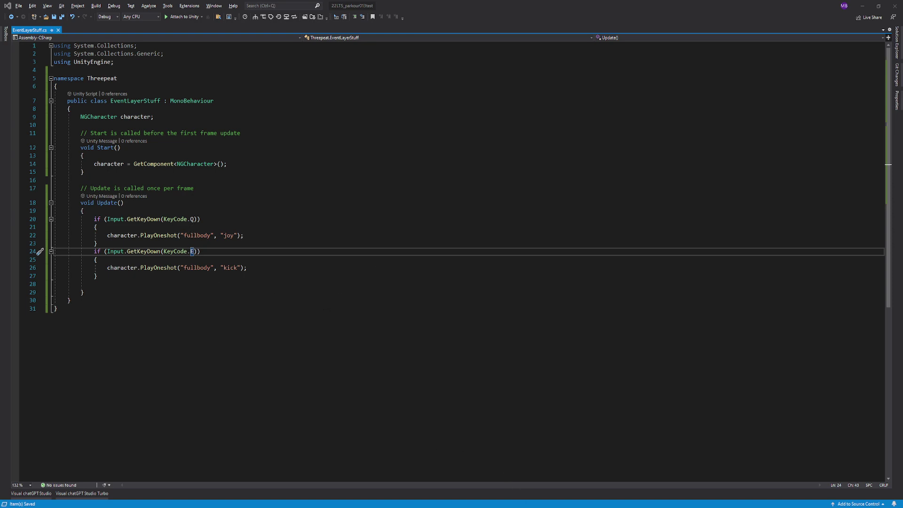
Step: Run the scene in Play mode and trigger the joy and kick animations while moving the character
{"action": "key", "text": "alt+Tab"}
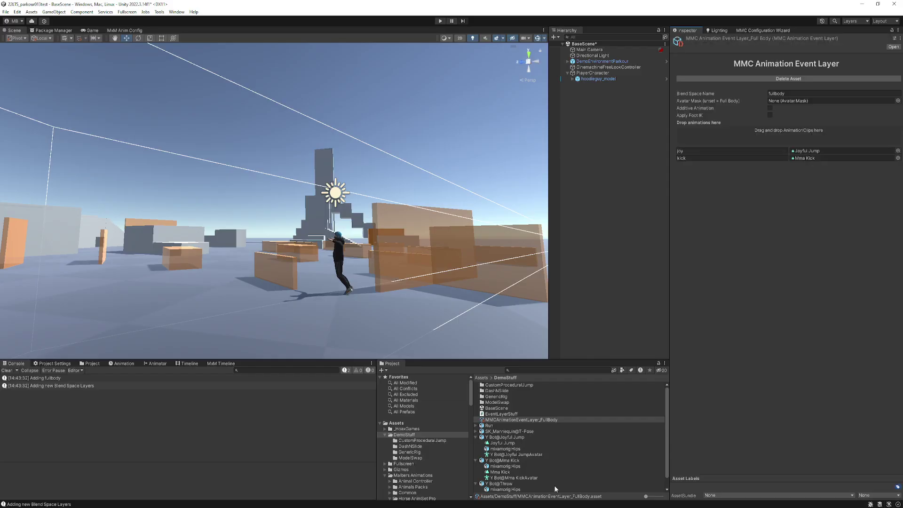
{"action": "left_click", "coordinate": [441, 21]}
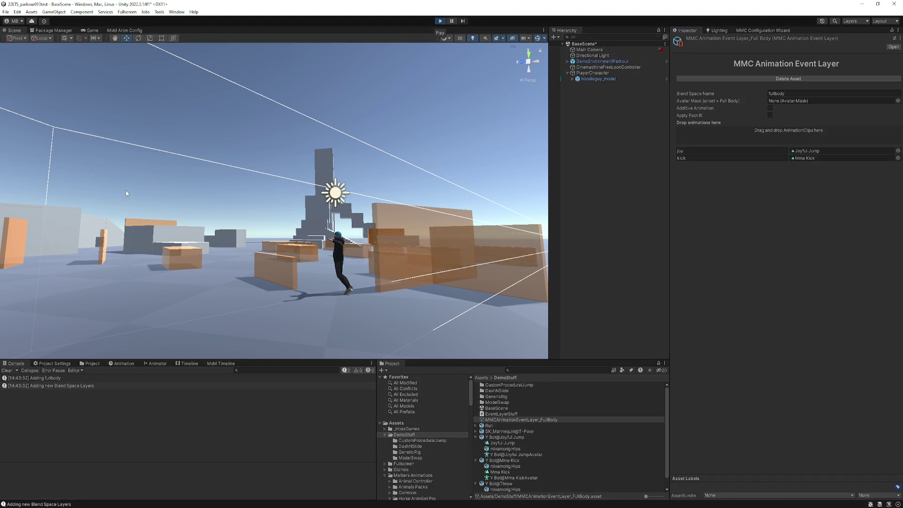
{"action": "key", "text": "w"}
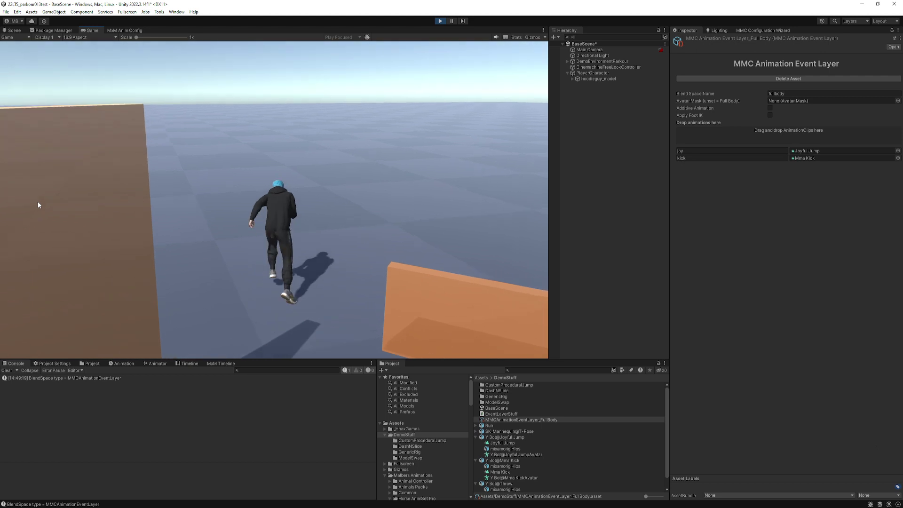
{"action": "key", "text": "d"}
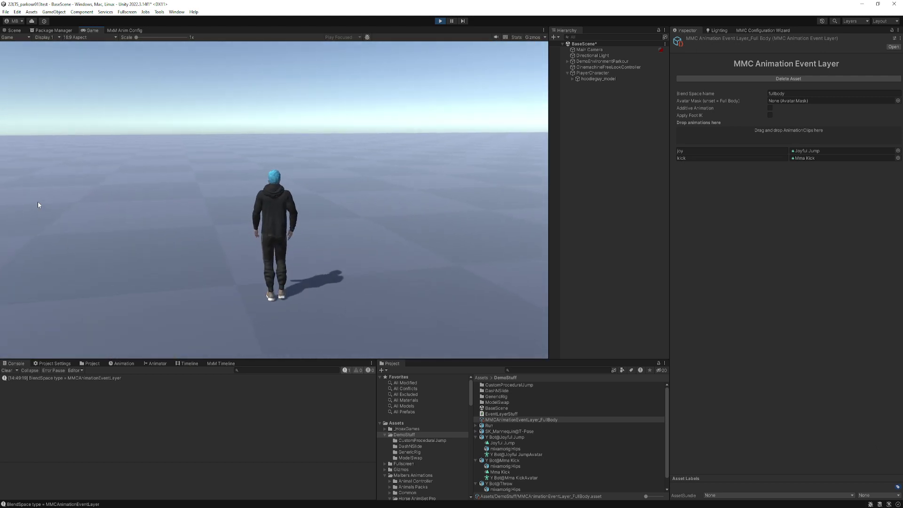
{"action": "key", "text": "j"}
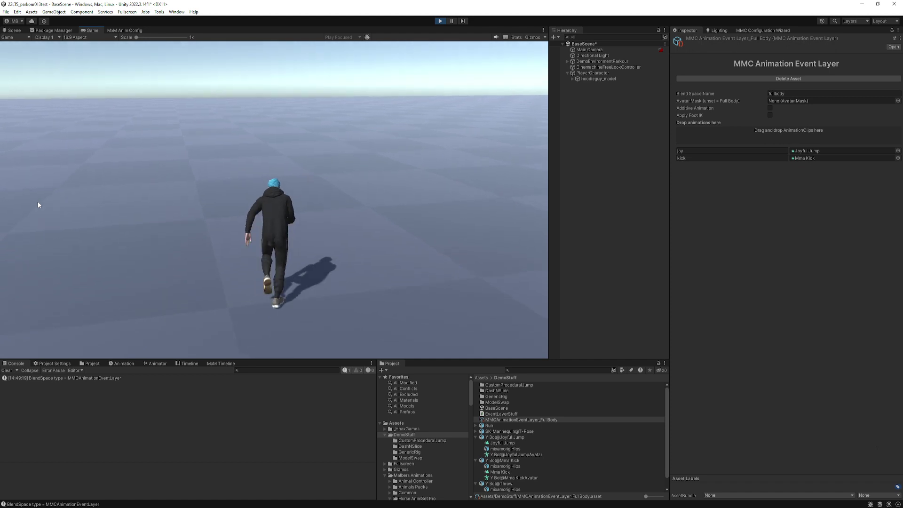
{"action": "key", "text": "space"}
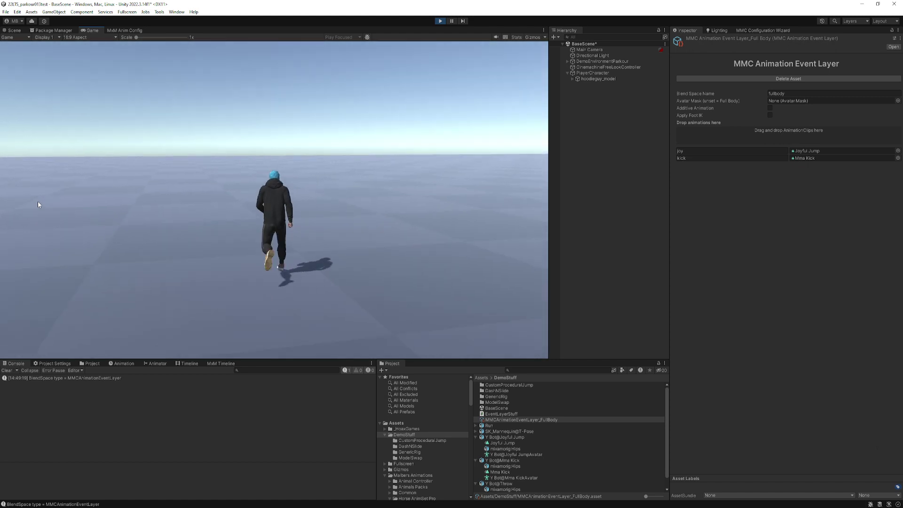
{"action": "key", "text": "space"}
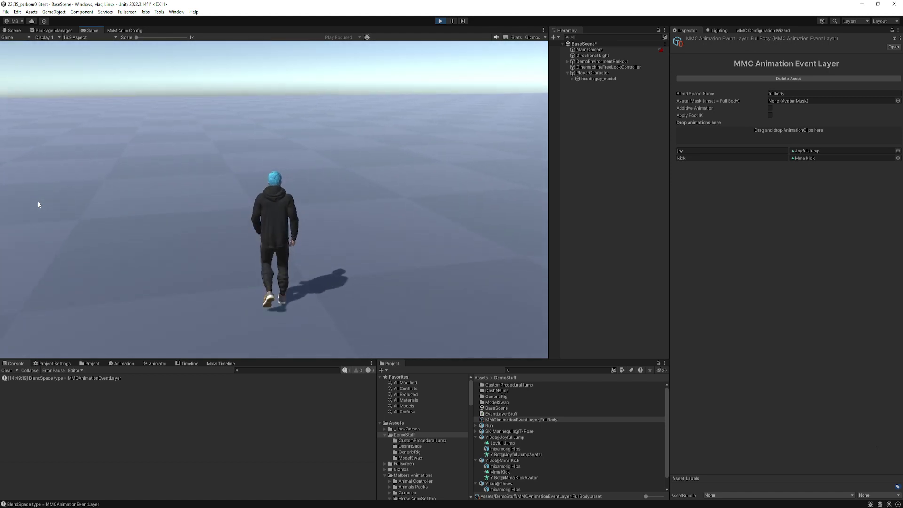
{"action": "key", "text": "d"}
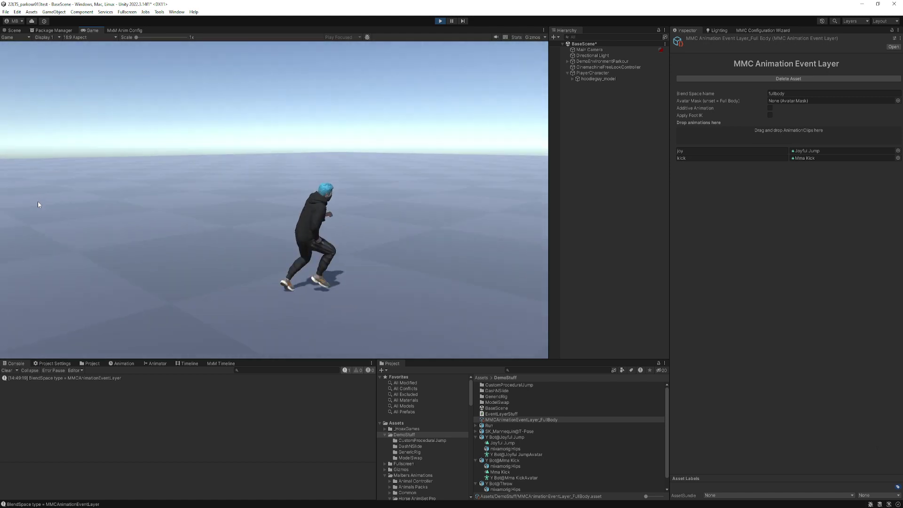
{"action": "key", "text": "a"}
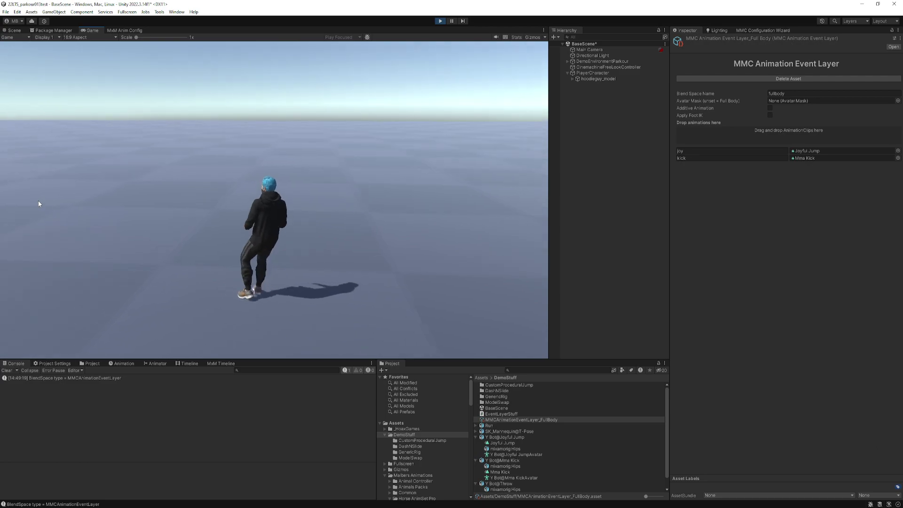